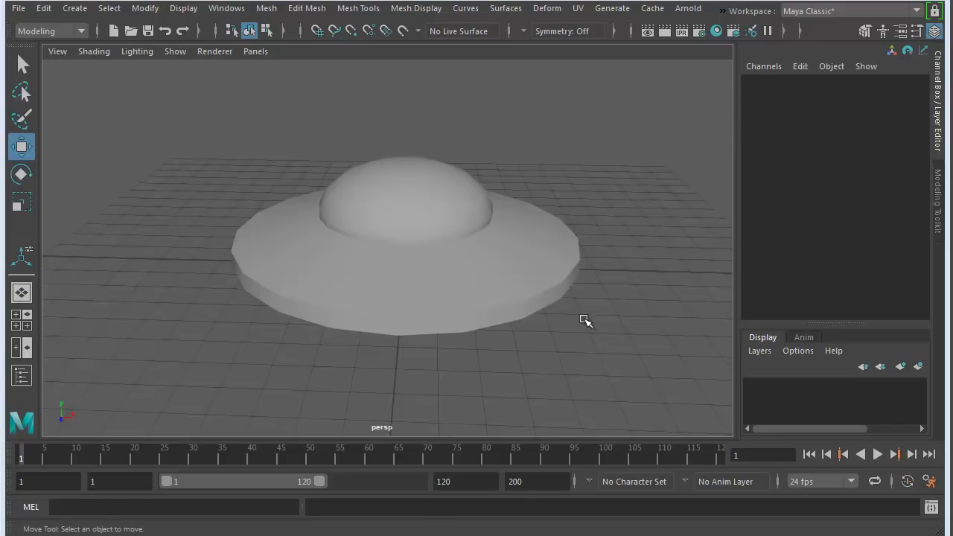
- Select the saucer model, tumble the view to a lower angle, then deselect it
click(395, 234)
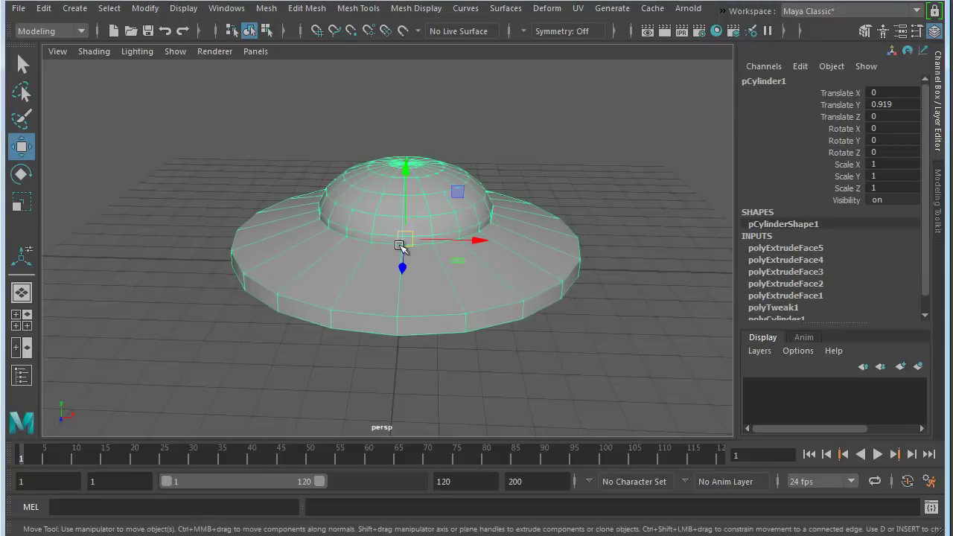
click(569, 332)
click(402, 258)
click(245, 196)
click(365, 214)
mouse_move(393, 347)
alt+mouse_down()
mouse_move(390, 299)
mouse_move(373, 325)
mouse_move(395, 332)
alt+mouse_up()
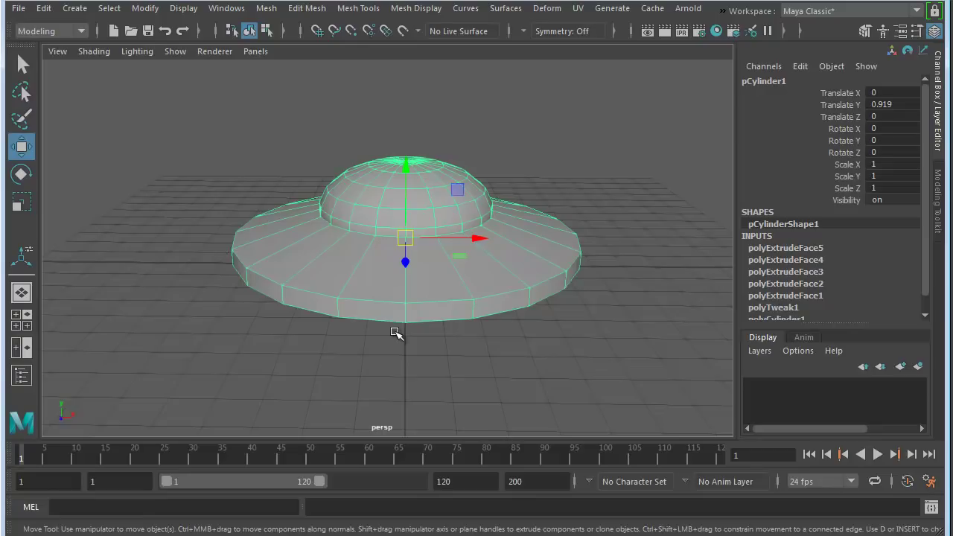
click(467, 365)
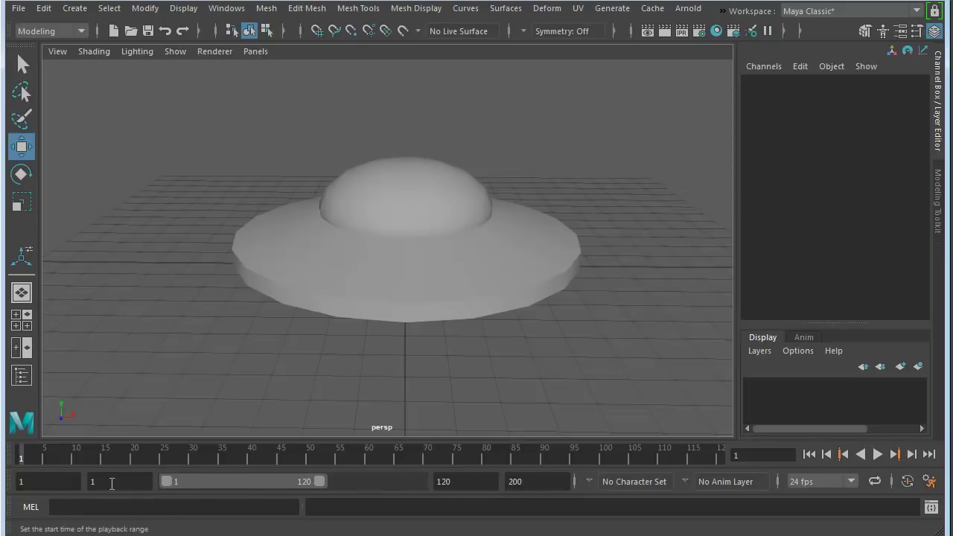
- Set the animation end time in the Range Slider to 300
click(49, 482)
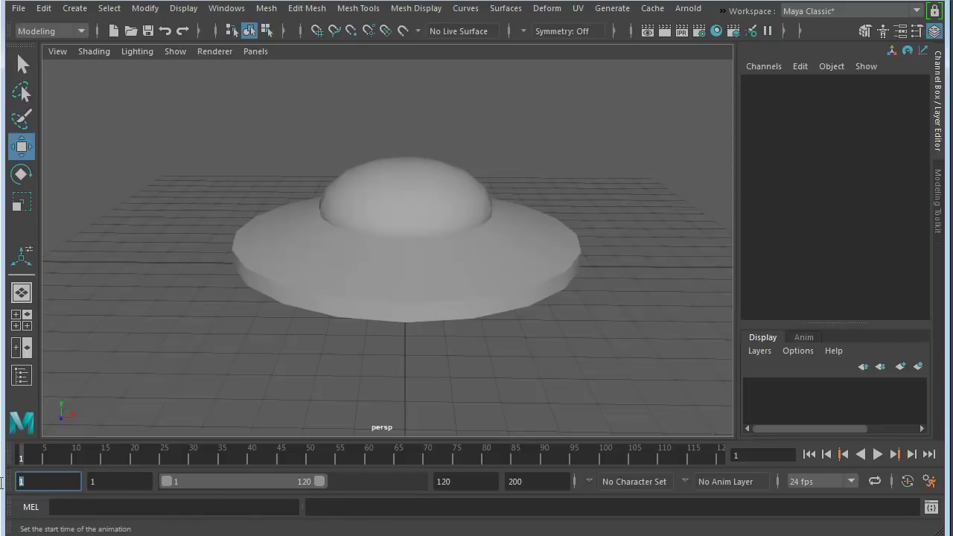
click(507, 481)
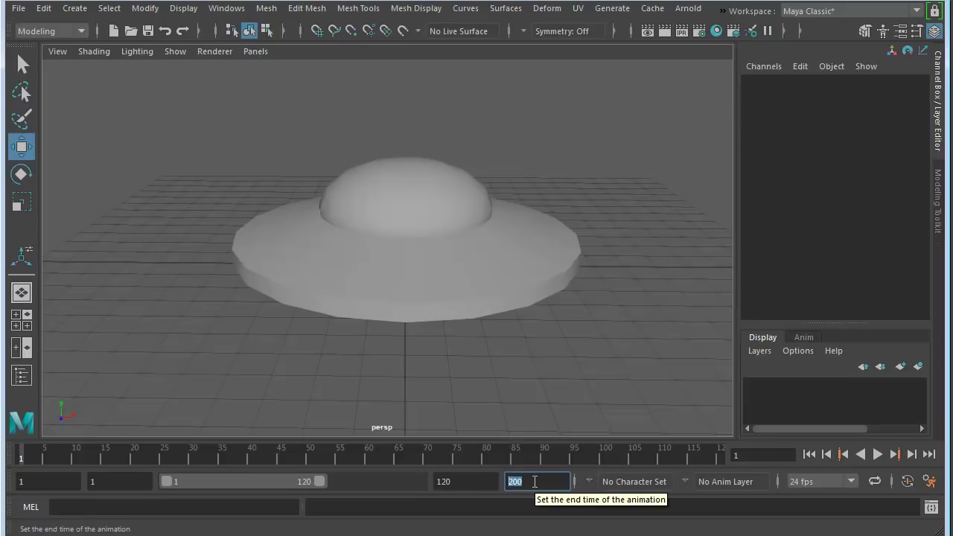
text(300)
key(Return)
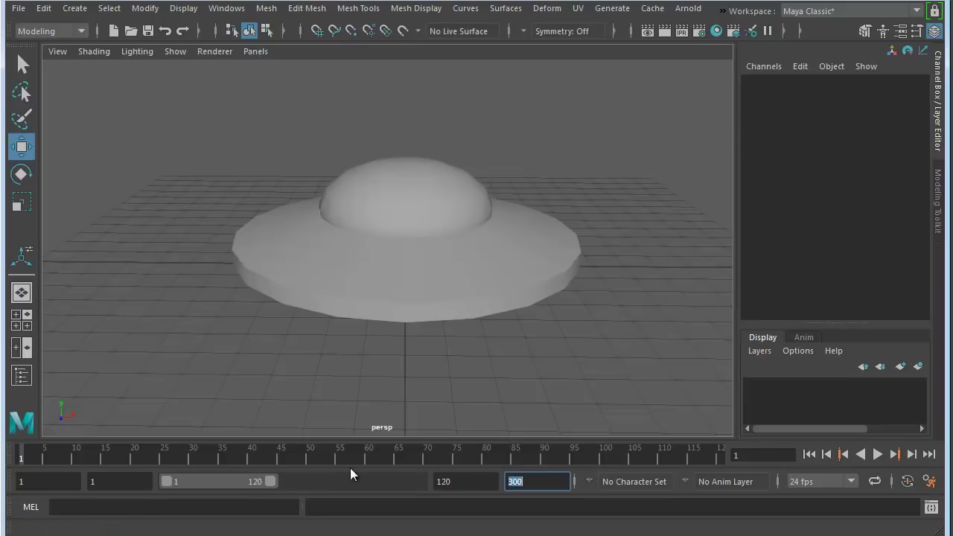
- Replace the playback end value 120 with 300
click(119, 481)
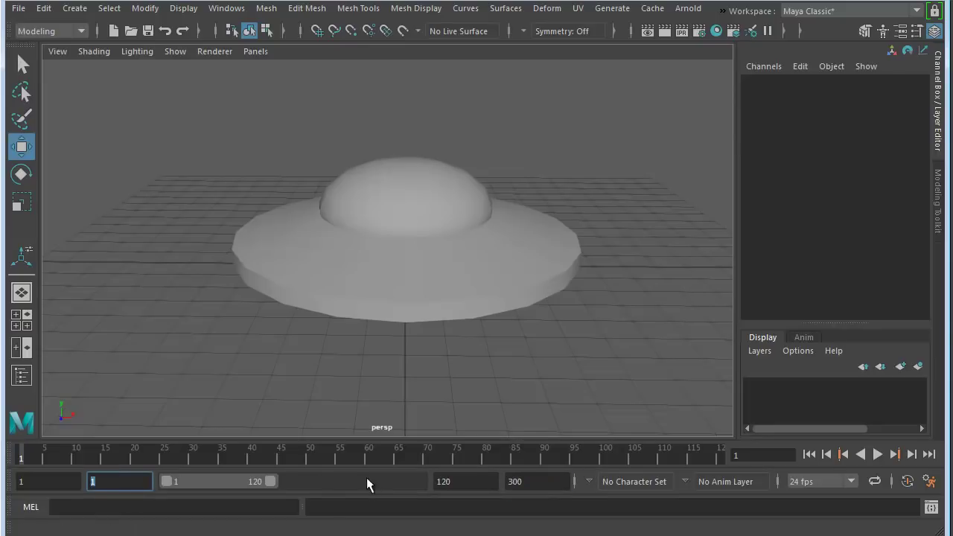
key(Tab)
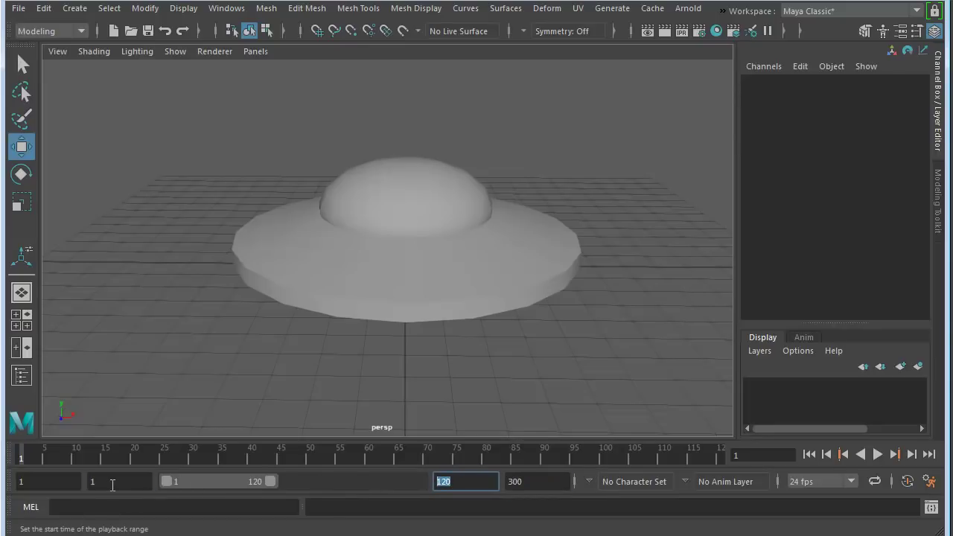
click(112, 481)
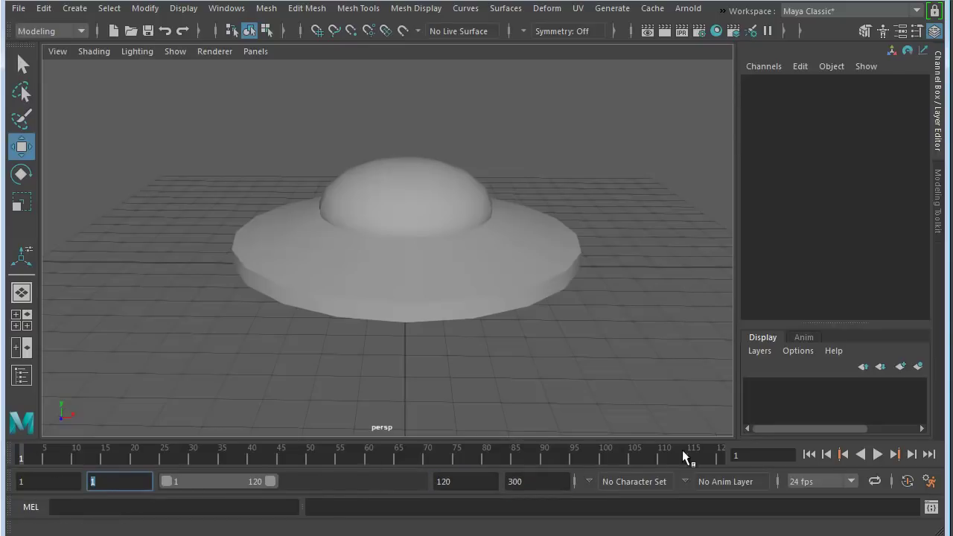
click(457, 482)
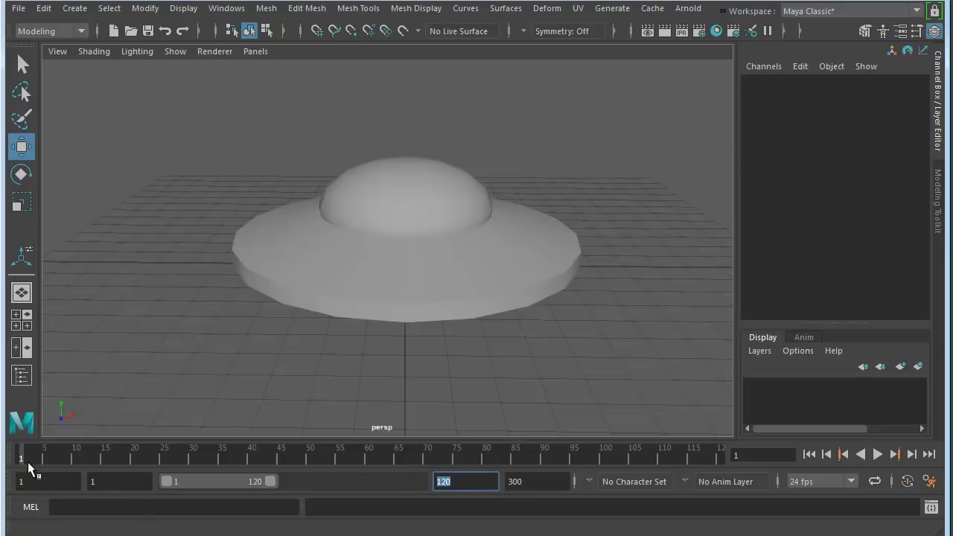
click(456, 483)
drag(455, 483, 410, 489)
text(300)
key(Return)
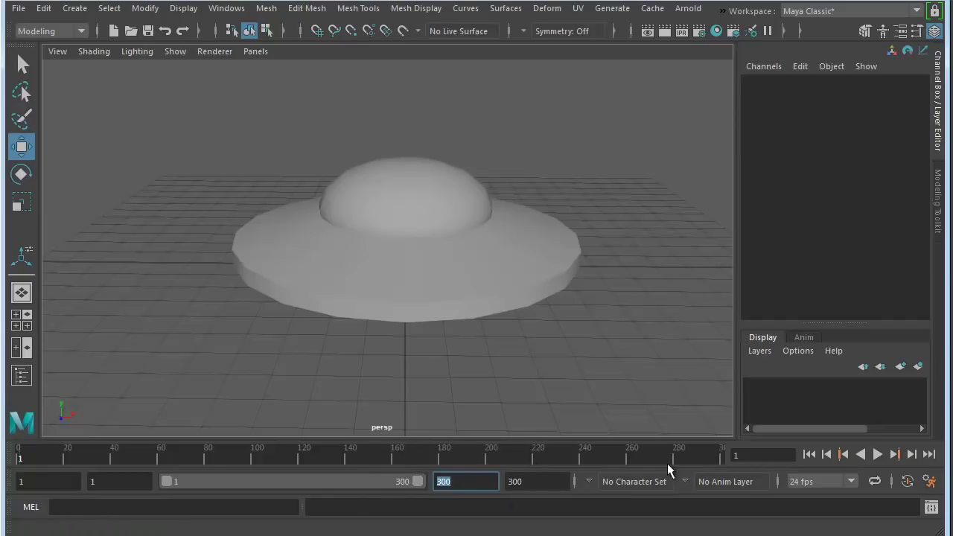
click(218, 9)
mouse_move(247, 66)
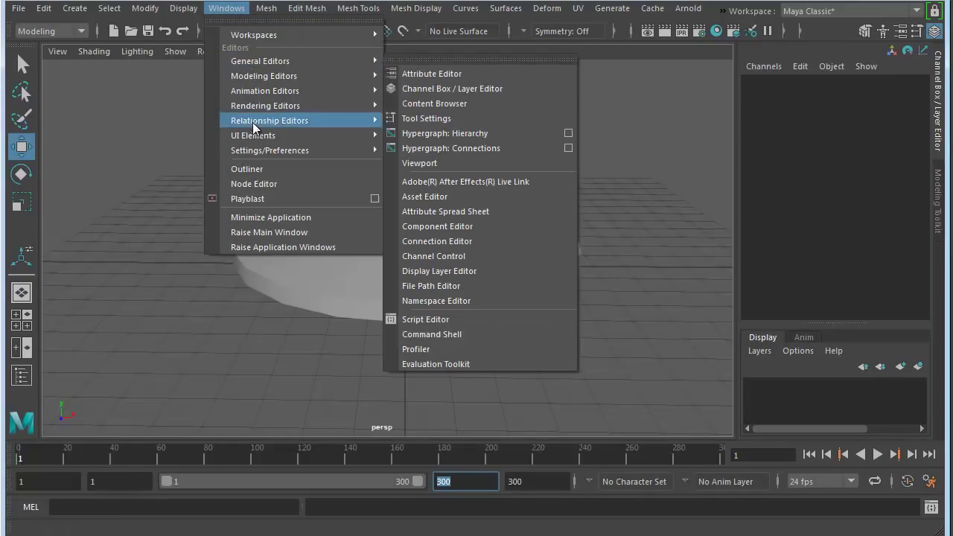
mouse_move(254, 150)
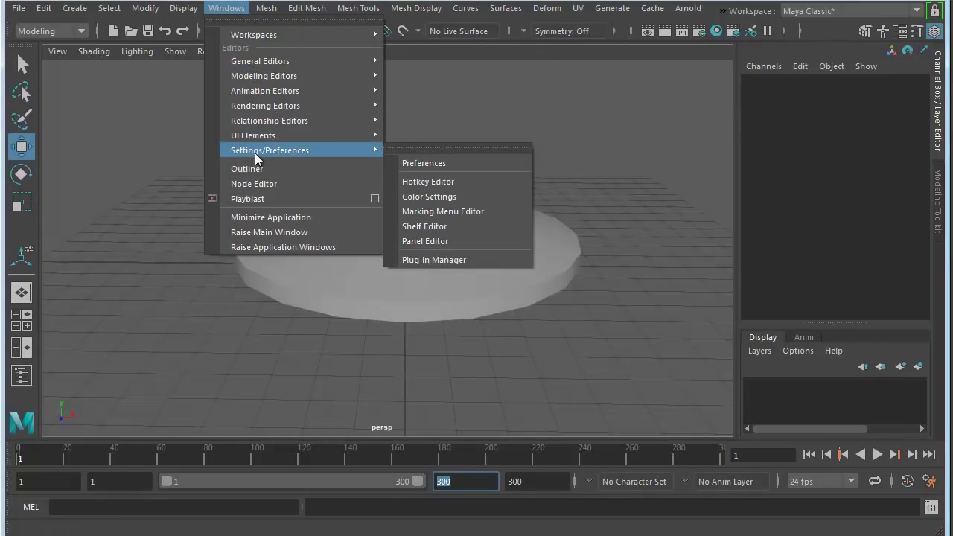
click(429, 162)
drag(540, 105, 489, 59)
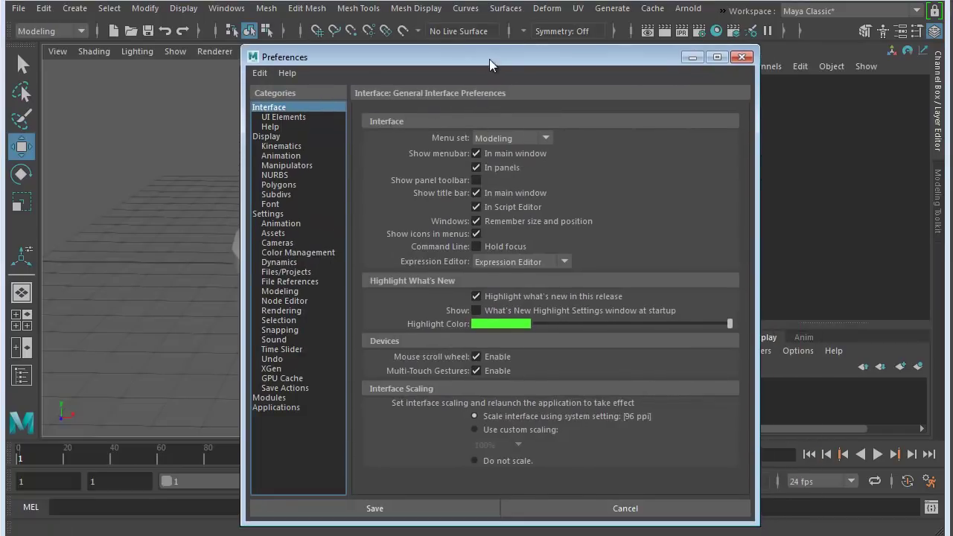
click(270, 119)
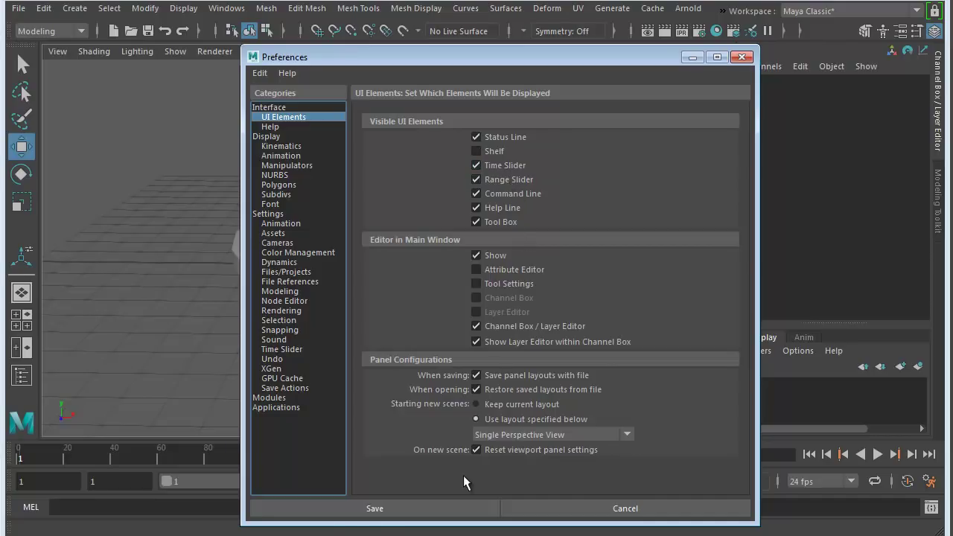
click(380, 512)
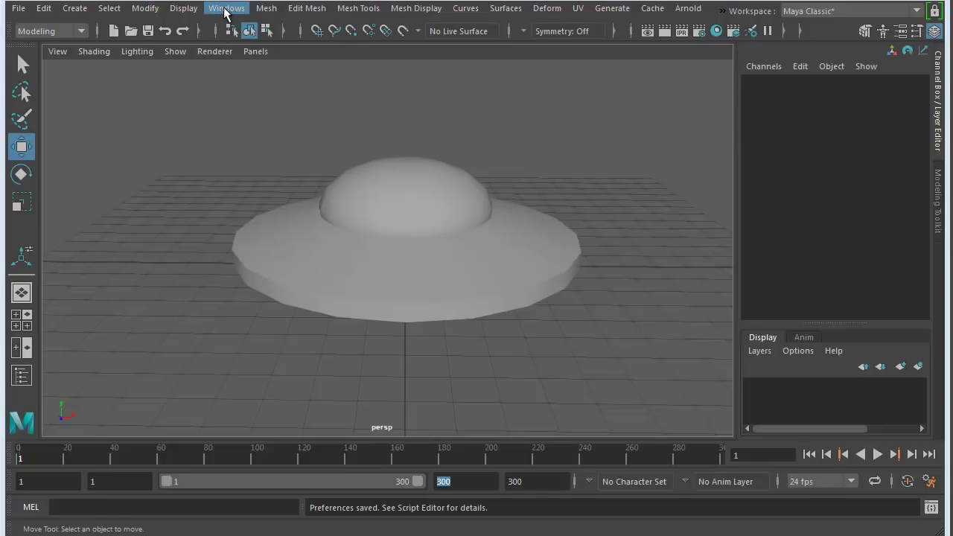
- In Preferences > Settings, change the Working Units time from 24 fps to 30 fps
click(226, 10)
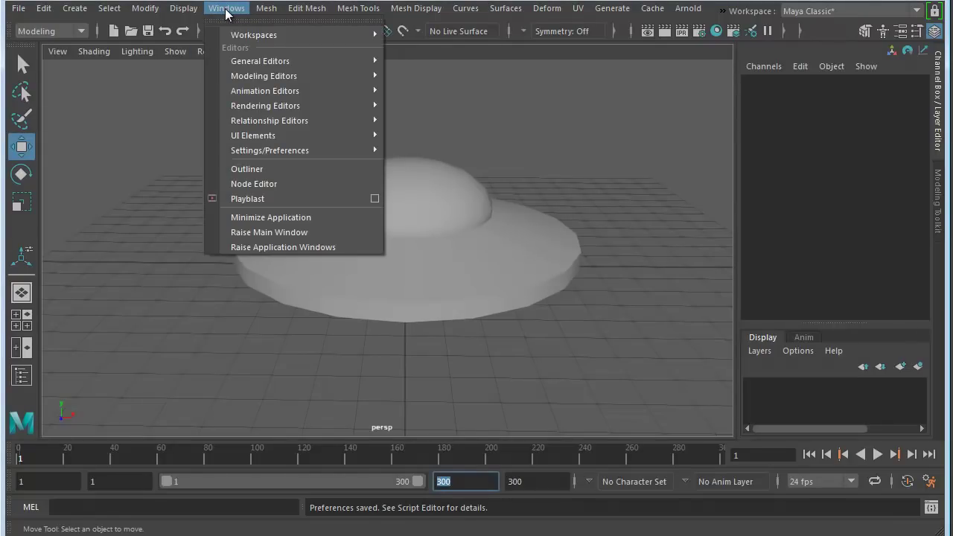
mouse_move(272, 149)
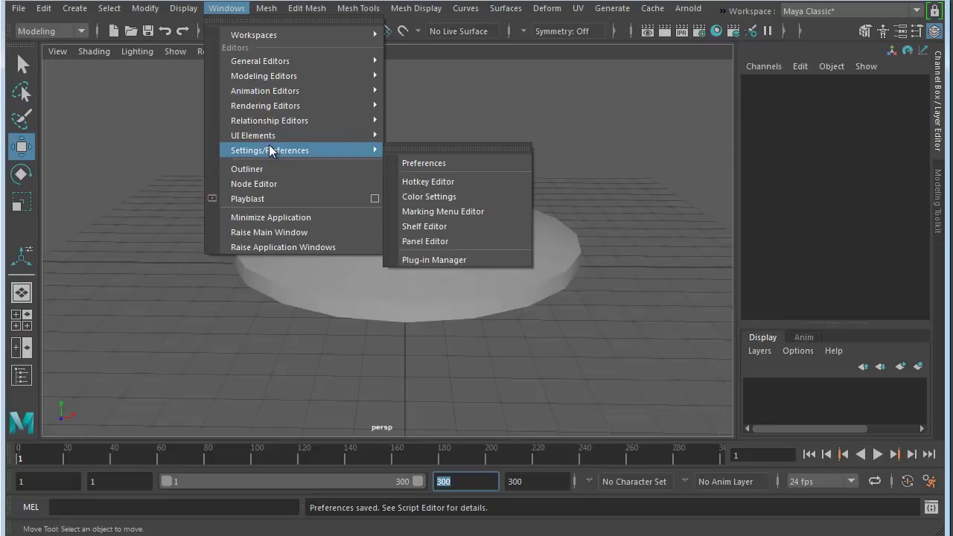
click(443, 163)
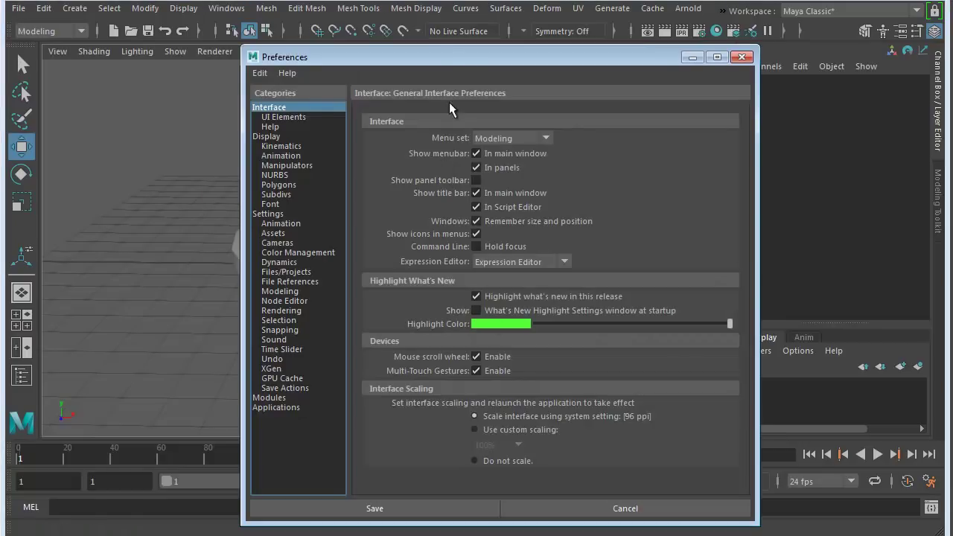
drag(449, 59, 477, 29)
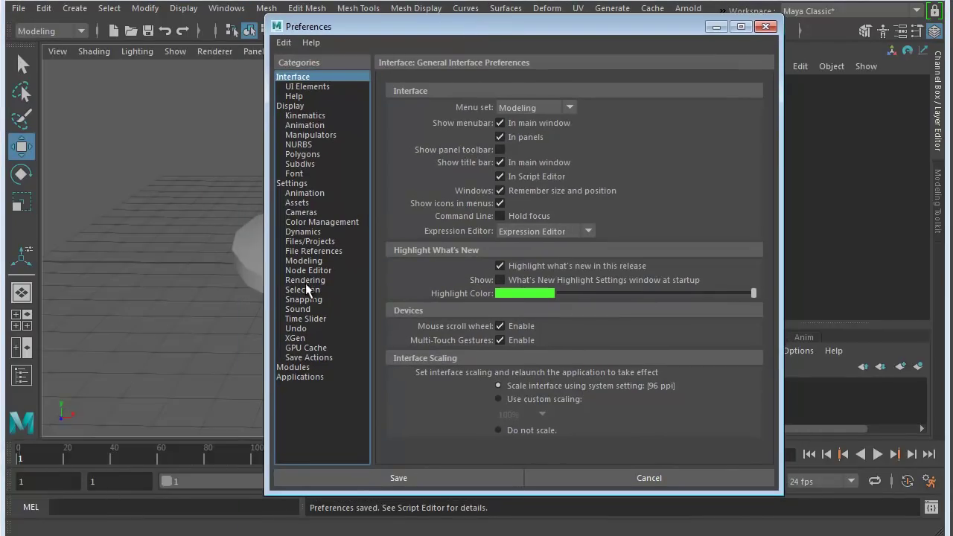
click(292, 184)
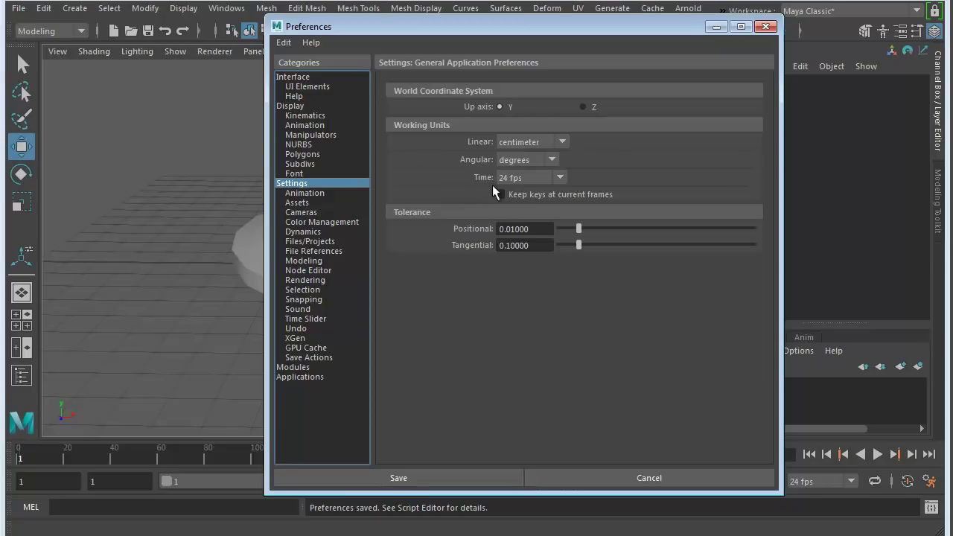
click(558, 177)
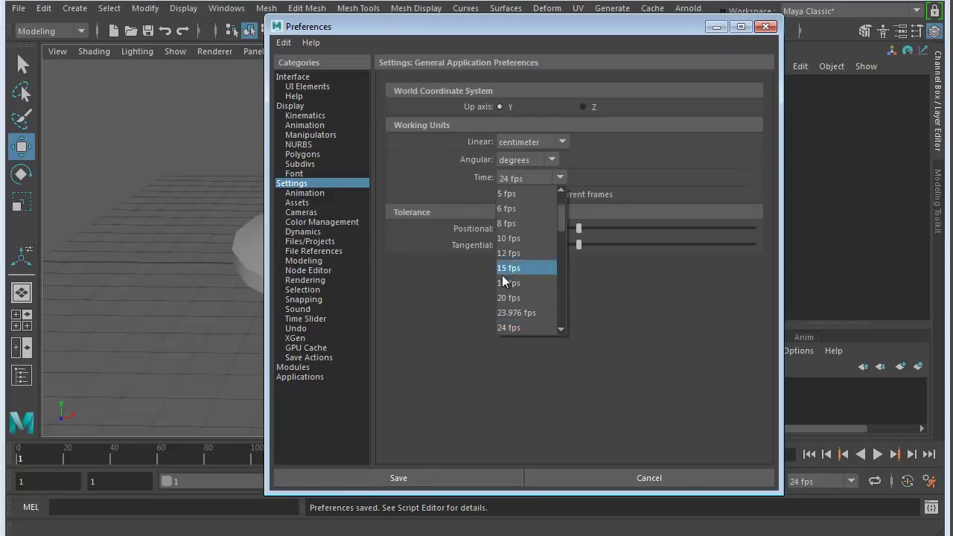
scroll(506, 289, down, 3)
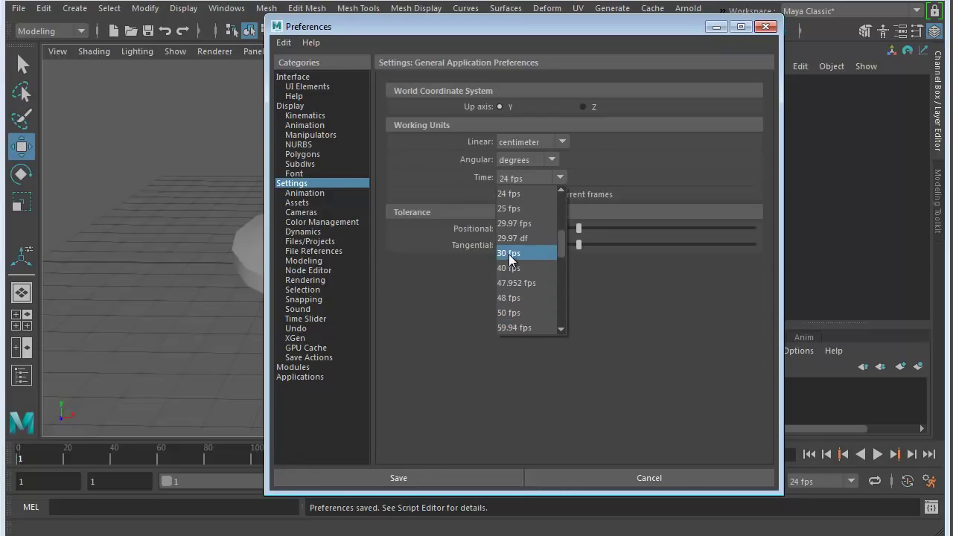
click(507, 253)
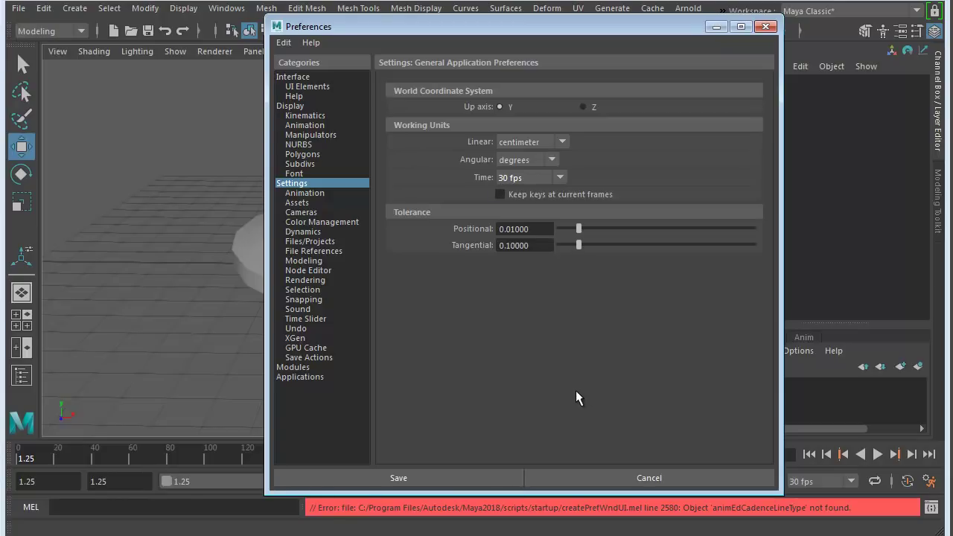
- Save the 30 fps preferences and preview playback on the rescaled timeline
click(400, 479)
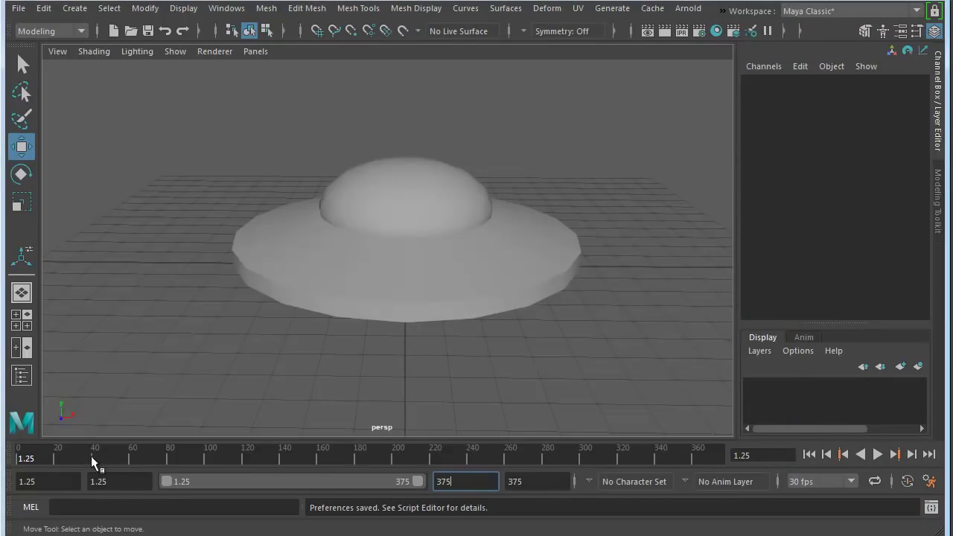
key(alt+v)
key(alt+v)
key(alt+shift+v)
key(alt+v)
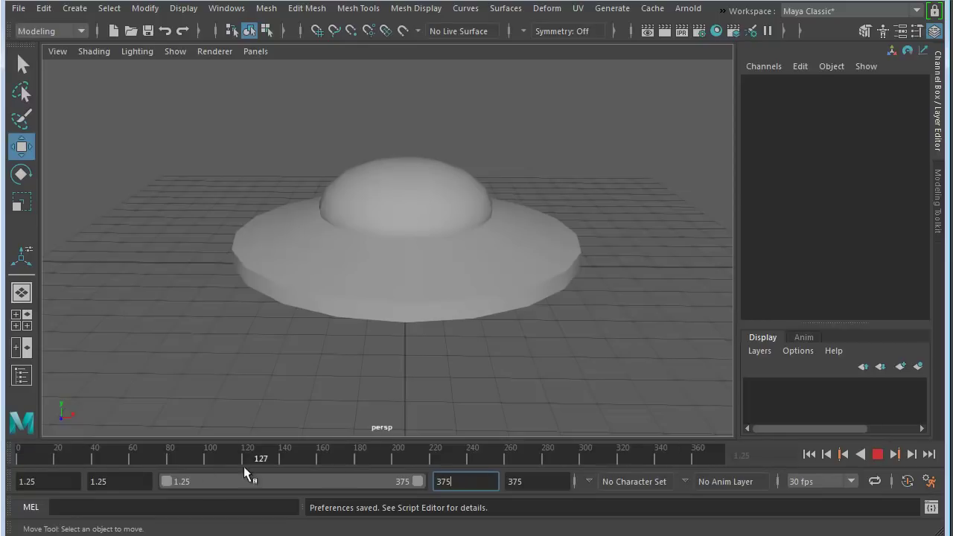
click(134, 461)
- Reset the start frames from 1.25 to 1 and the animation end frame to 300
click(50, 481)
double_click(49, 481)
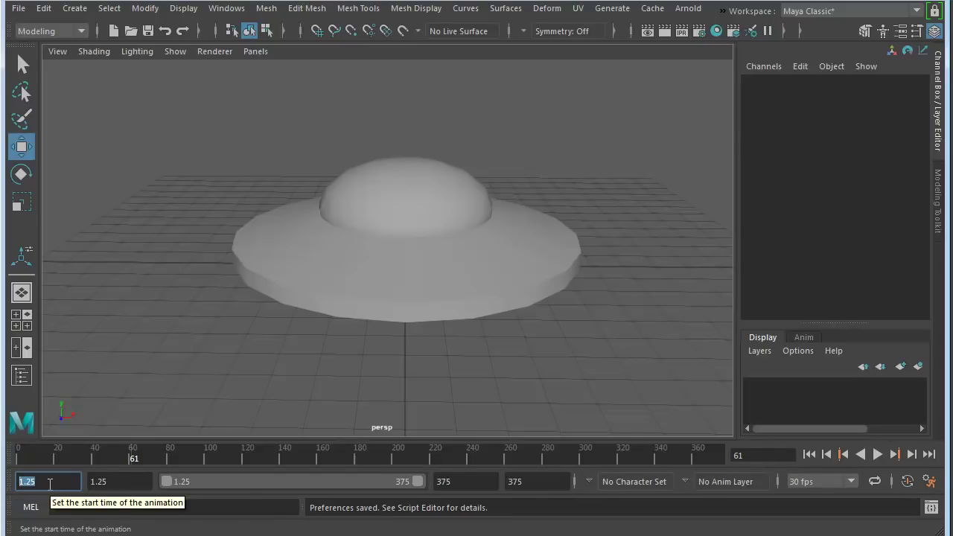
click(106, 483)
drag(38, 481, 6, 482)
text(1)
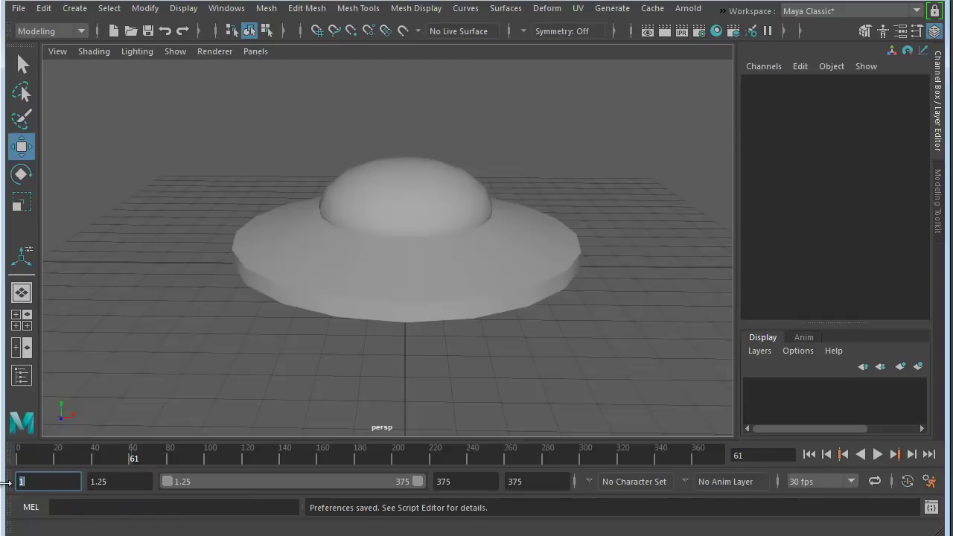
key(Tab)
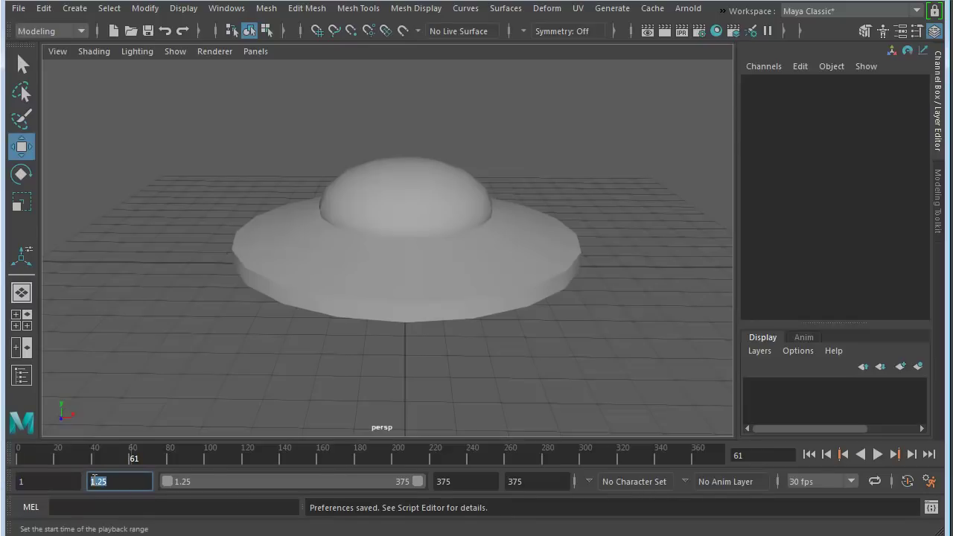
text(1)
click(460, 483)
key(Tab)
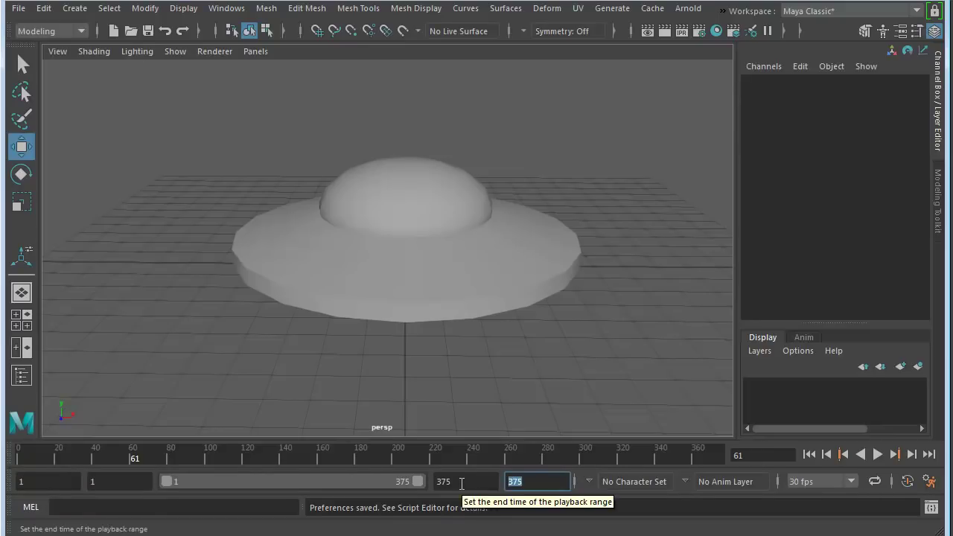
text(300)
key(Return)
click(482, 481)
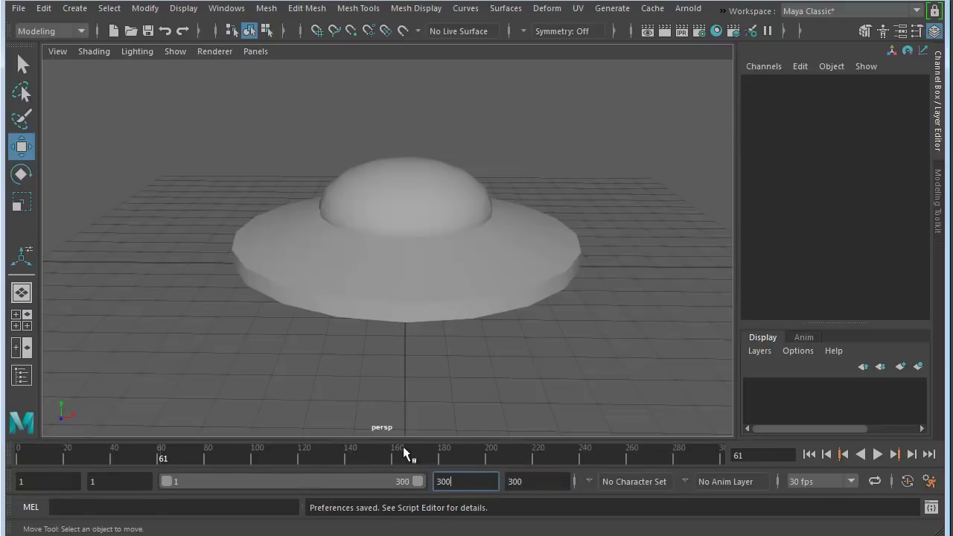
drag(159, 457, 22, 453)
key(alt+v)
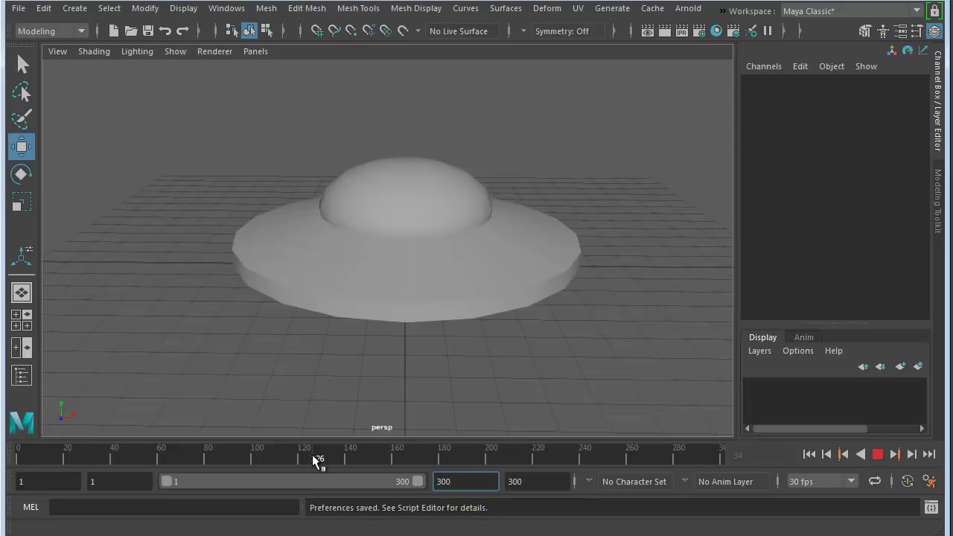
key(alt+v)
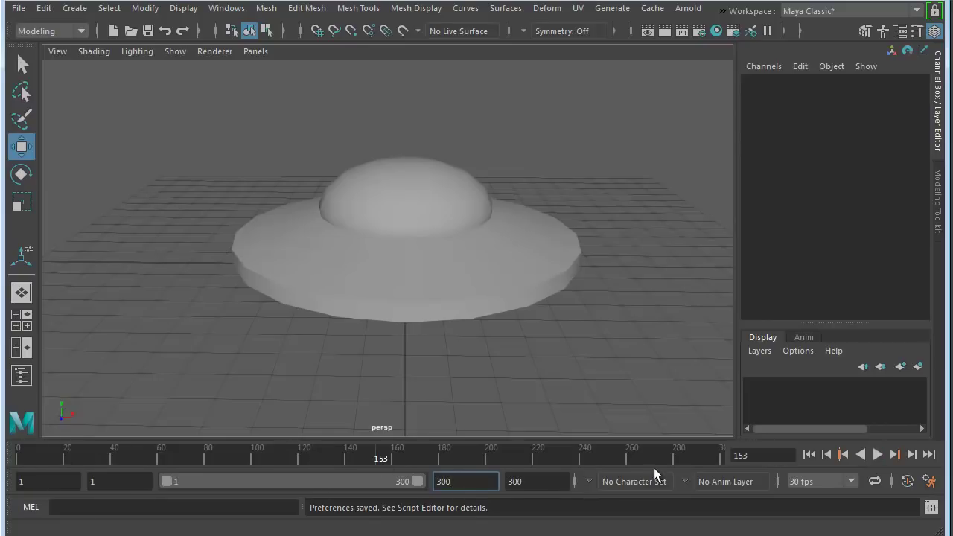
double_click(759, 454)
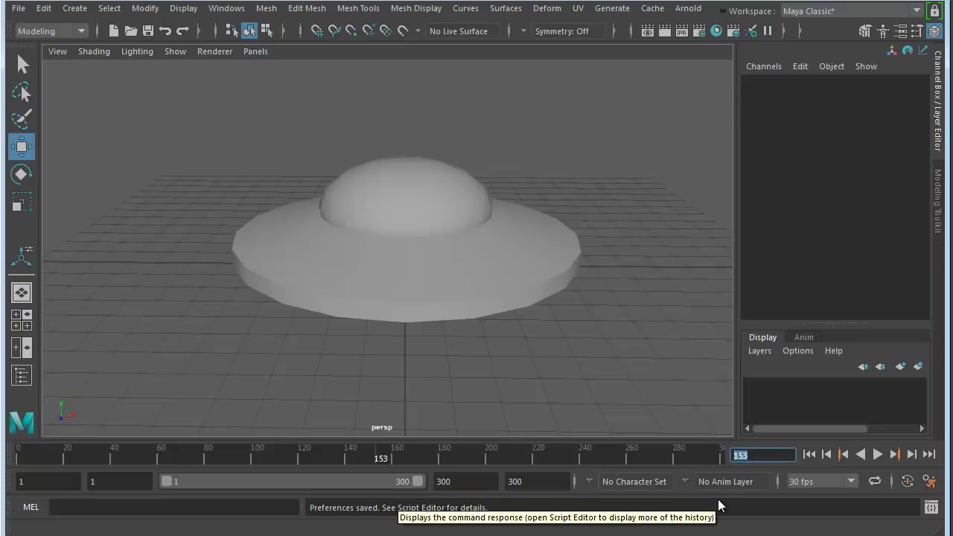
text(50)
key(Return)
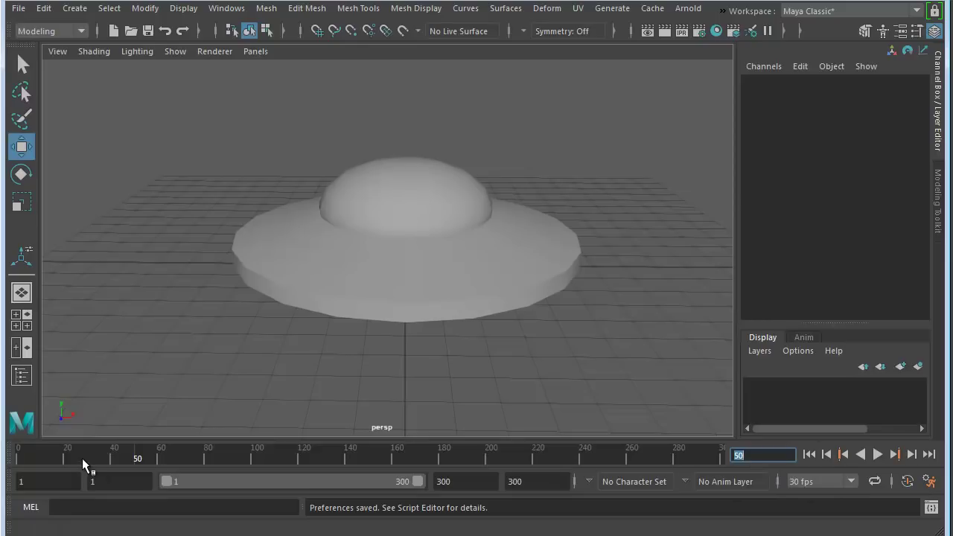
drag(82, 457, 18, 459)
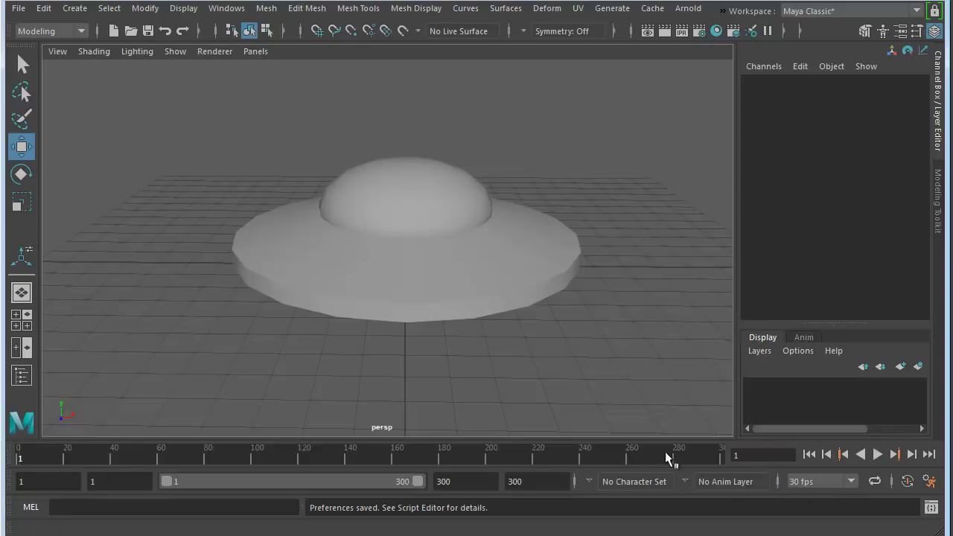
key(alt+v)
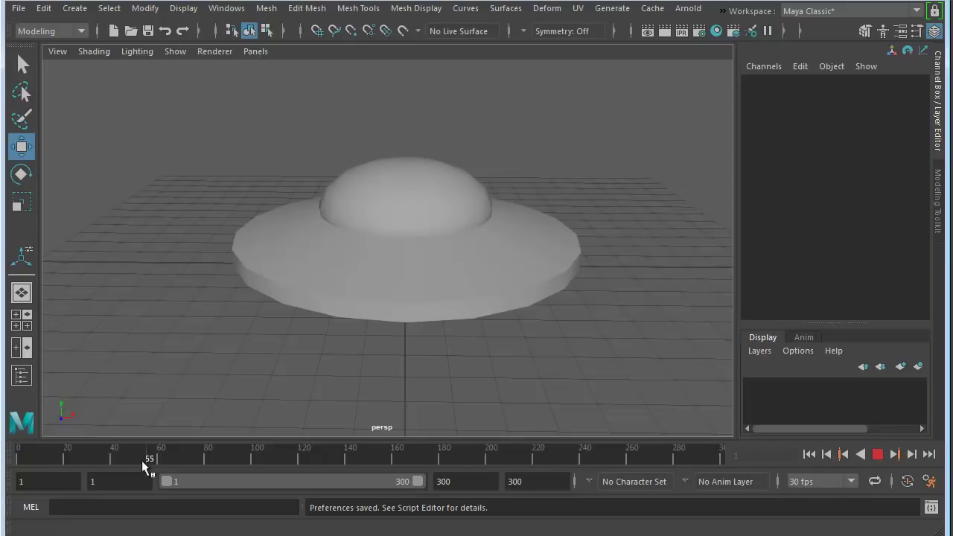
drag(122, 460, 15, 463)
drag(671, 457, 722, 458)
drag(259, 459, 721, 460)
key(Escape)
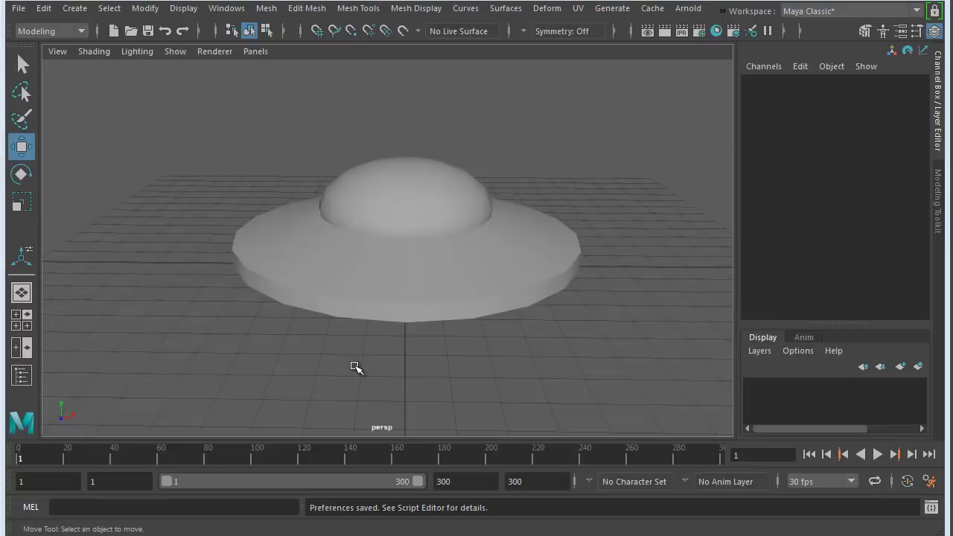
- Show the saucer as its faceted cage, select it, and key all channels at frame 1
key(1)
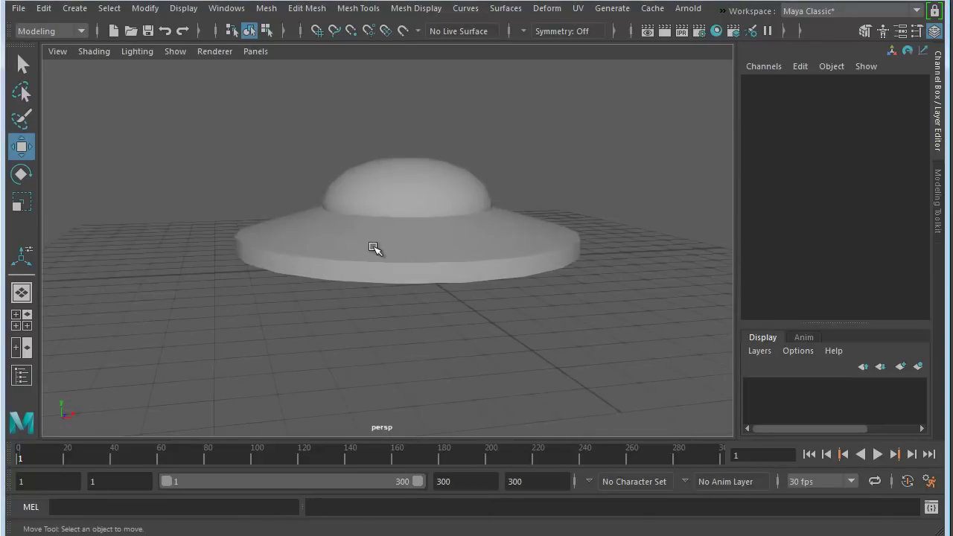
click(378, 249)
alt+drag(364, 319, 312, 334)
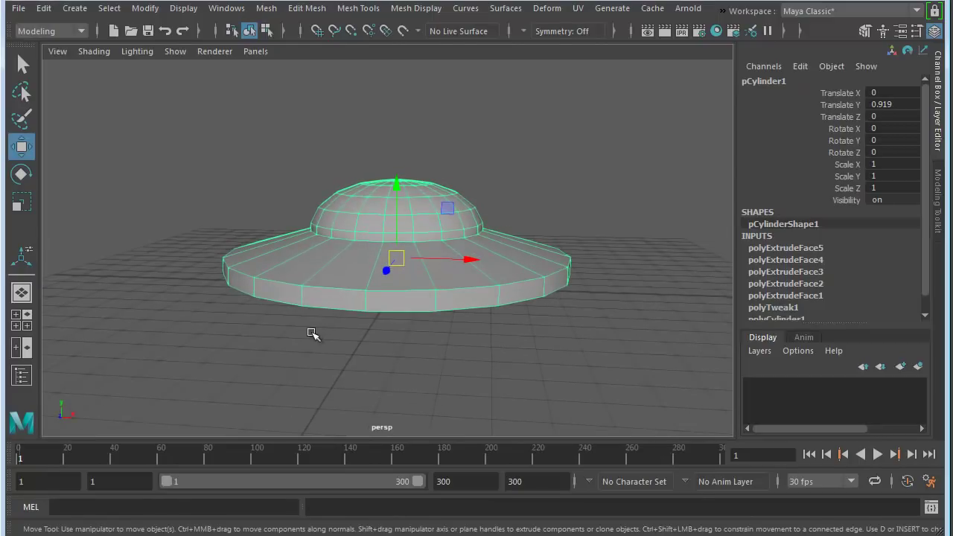
click(33, 460)
mouse_move(33, 460)
mouse_down()
mouse_move(97, 458)
mouse_move(22, 464)
mouse_up()
alt+drag(356, 336, 409, 335)
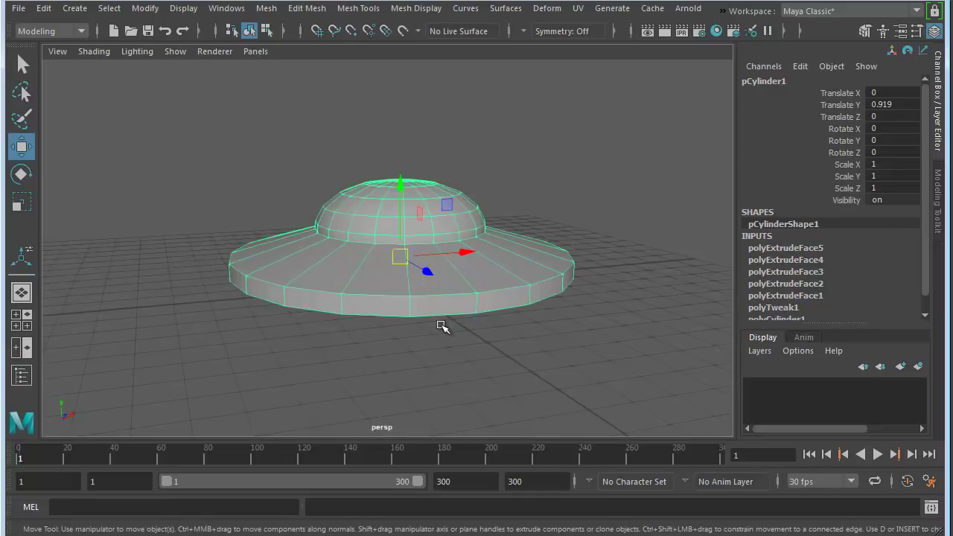
key(s)
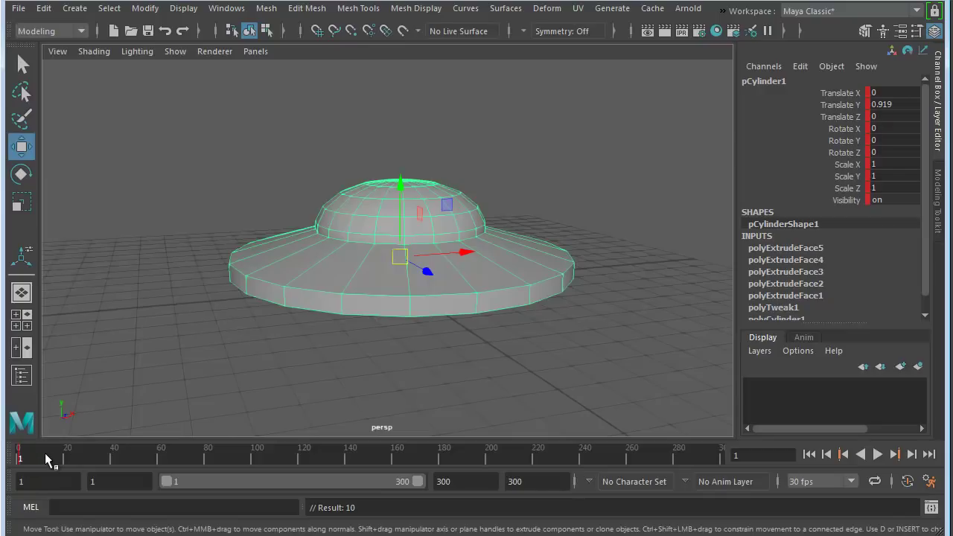
- At frame 30, lift the saucer to Translate Y 7.26 and key that position
key(alt+v)
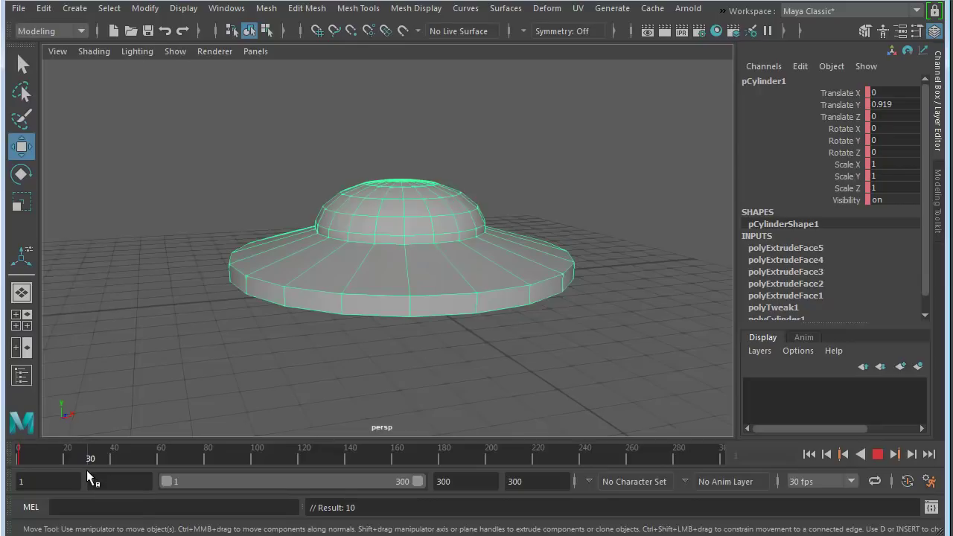
click(87, 461)
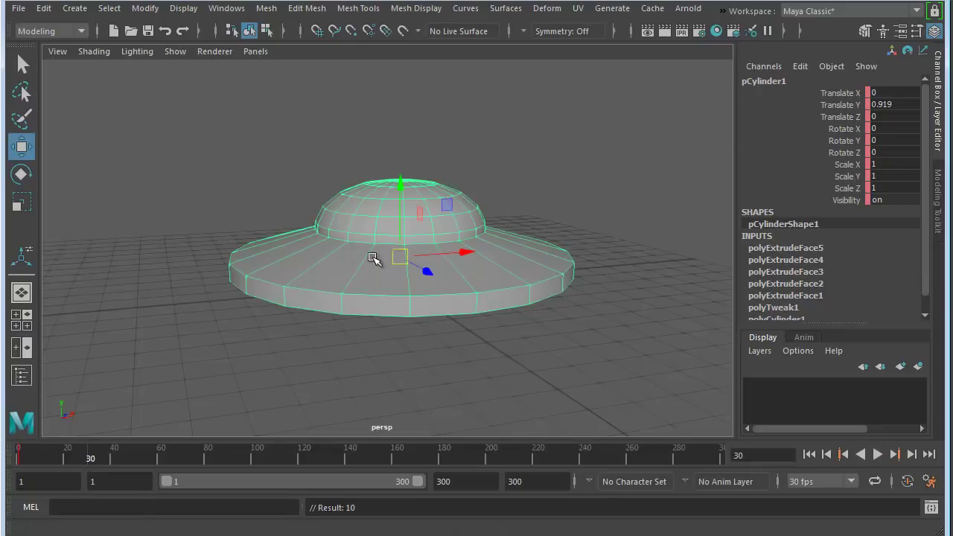
alt+drag(371, 259, 389, 59)
scroll(403, 247, up, 2)
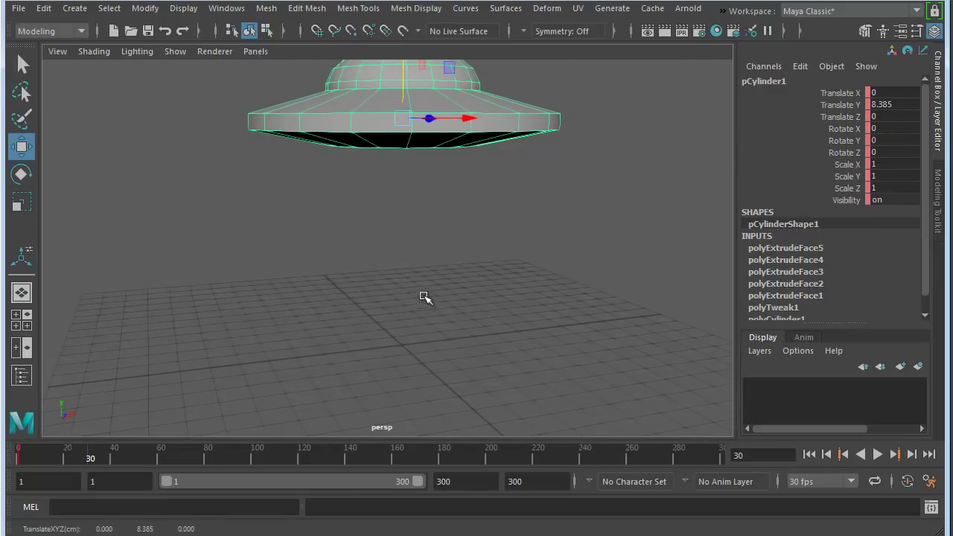
alt+drag(433, 293, 387, 293)
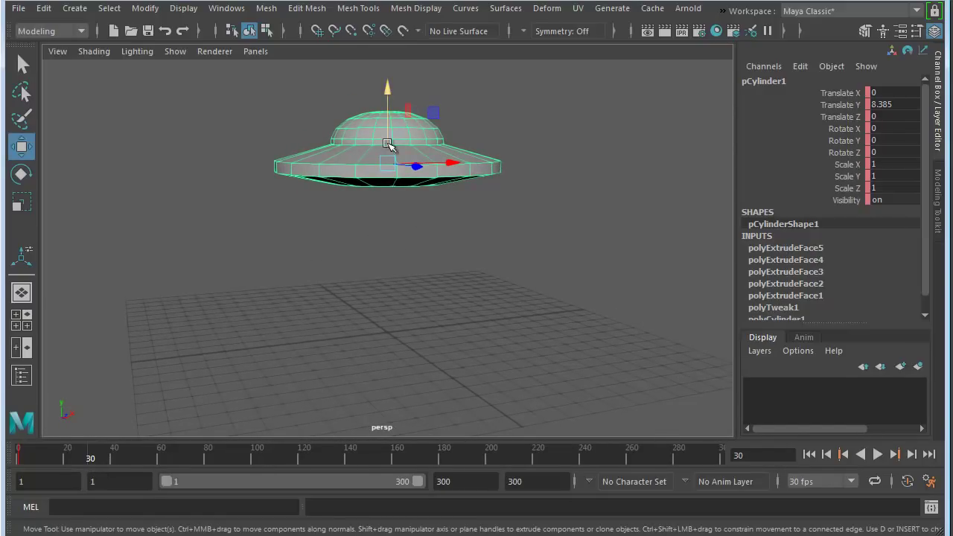
drag(387, 141, 389, 159)
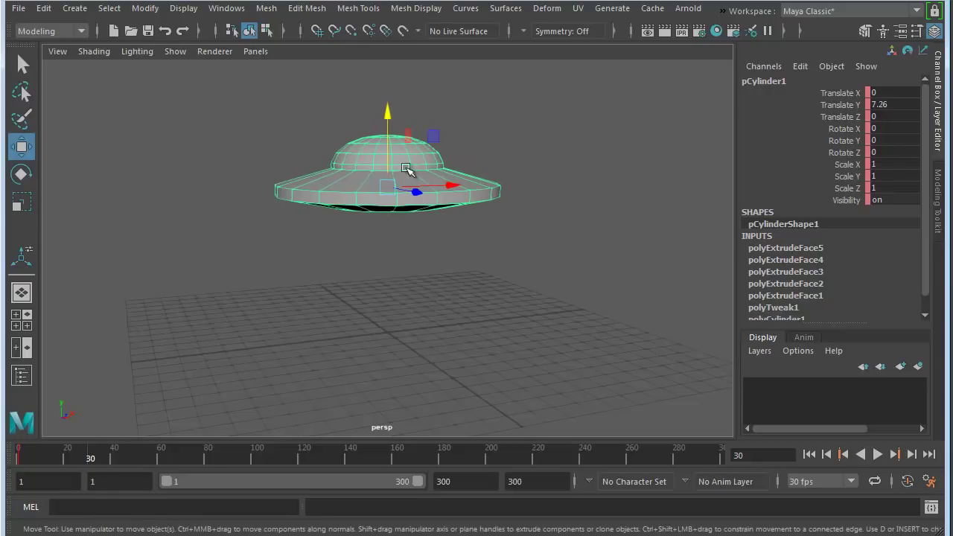
alt+right_drag(351, 286, 398, 266)
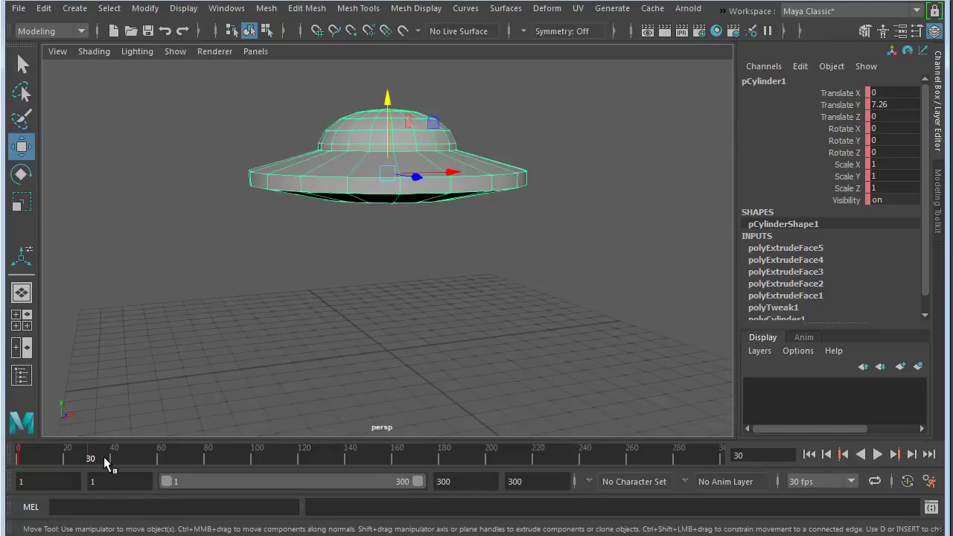
key(s)
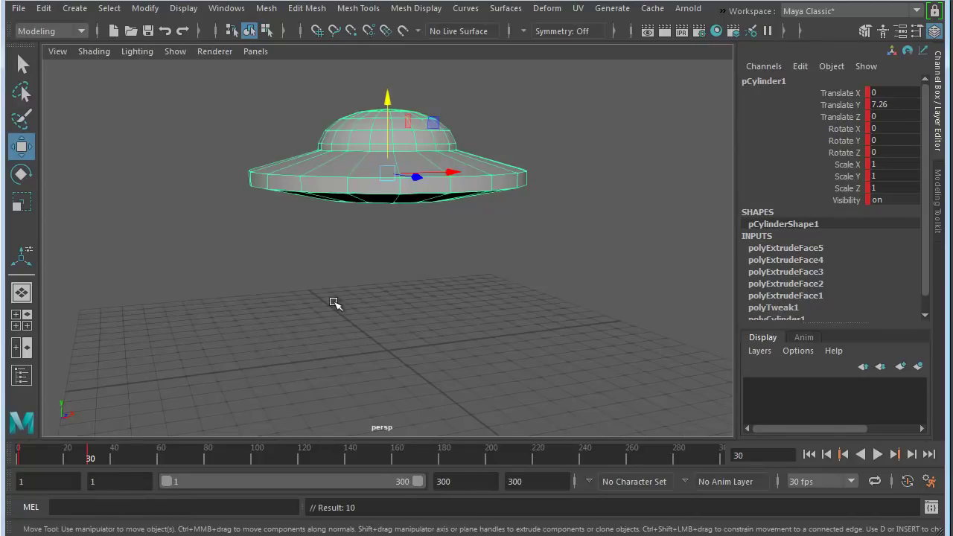
click(391, 154)
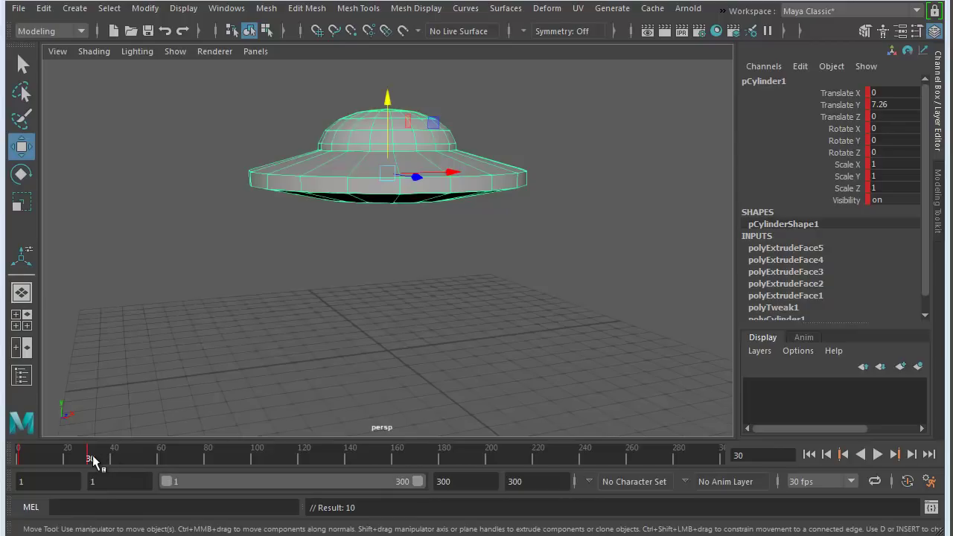
key(alt+v)
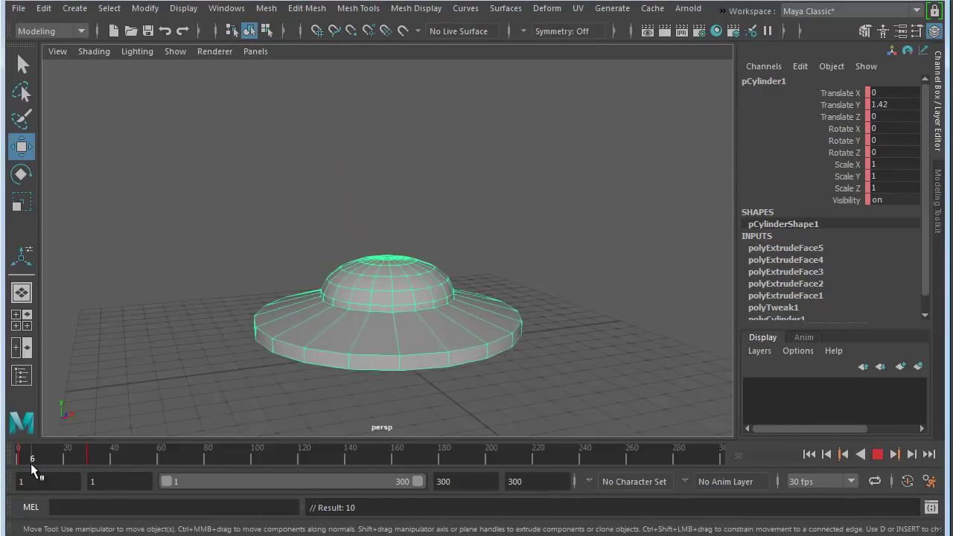
drag(74, 462, 177, 455)
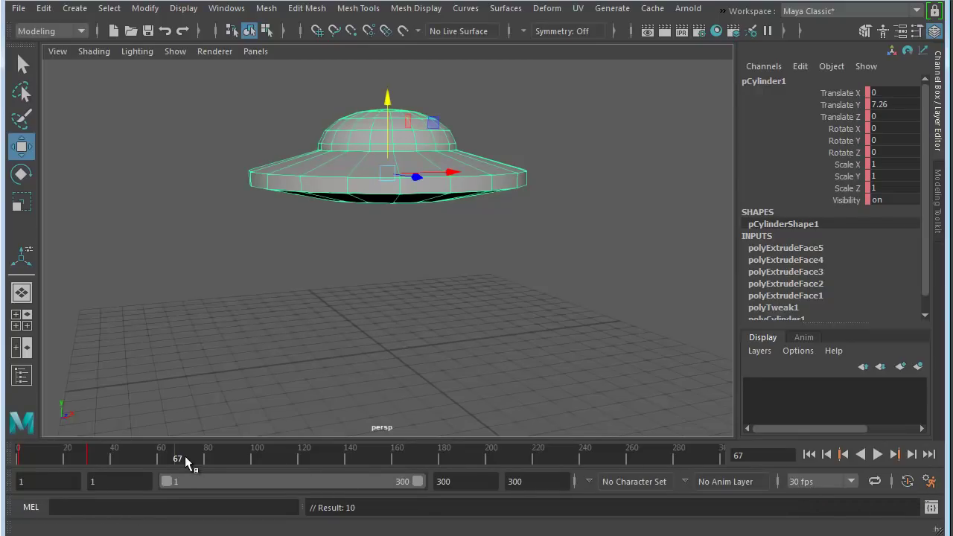
key(alt+v)
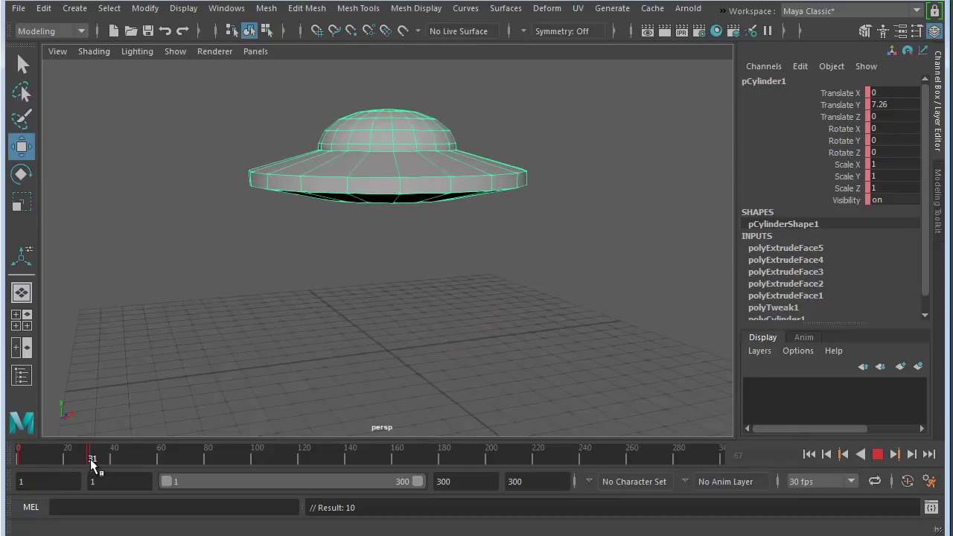
mouse_move(89, 458)
mouse_down()
mouse_move(25, 456)
mouse_move(19, 465)
mouse_move(92, 471)
mouse_up()
click(88, 469)
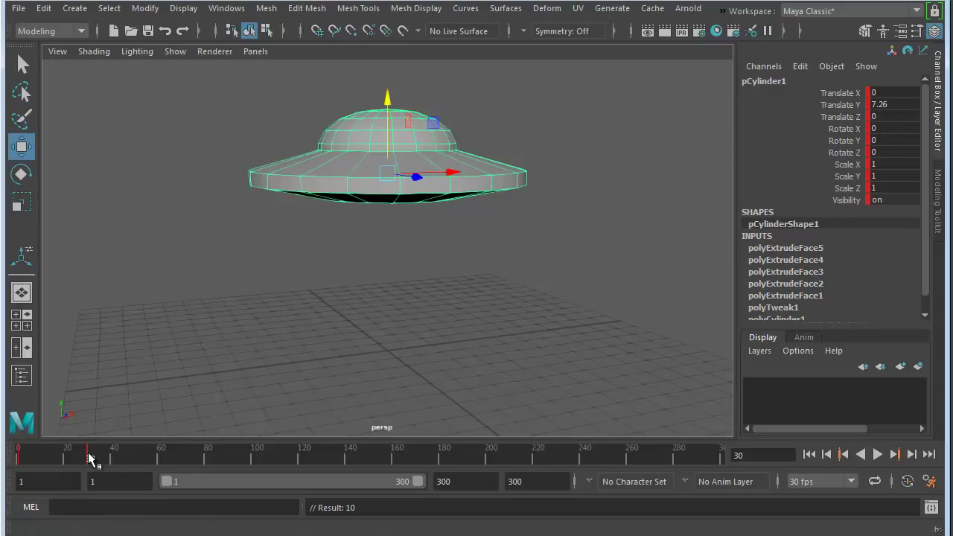
- Key the saucer at frame 60 at height 7.26, then play back and scrub to review the rise
drag(88, 462, 156, 462)
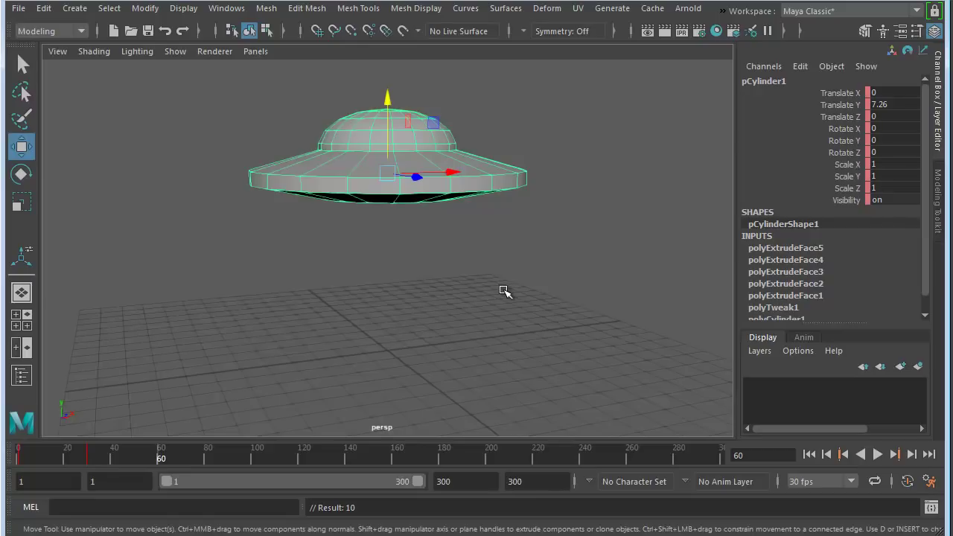
key(s)
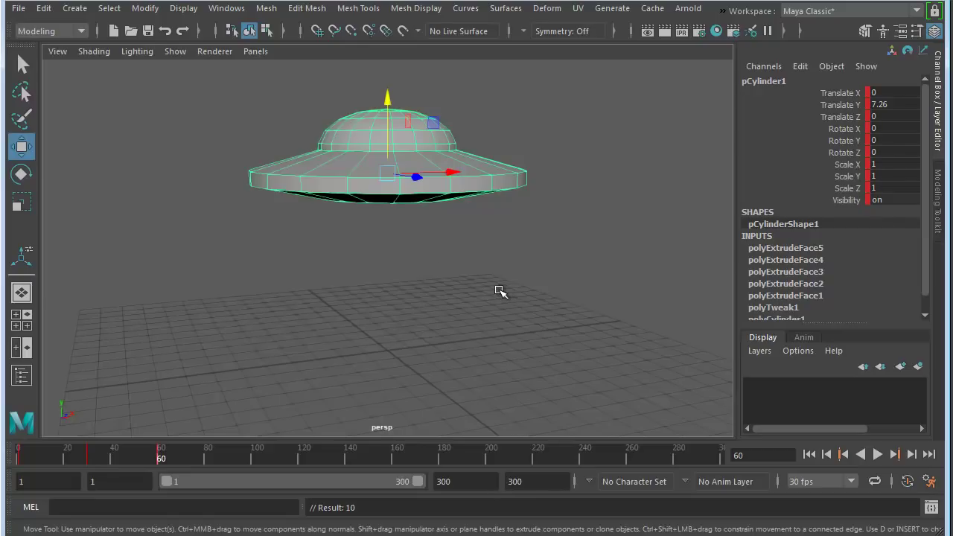
click(387, 154)
key(alt+v)
click(20, 455)
drag(18, 463, 158, 461)
alt+drag(350, 350, 234, 385)
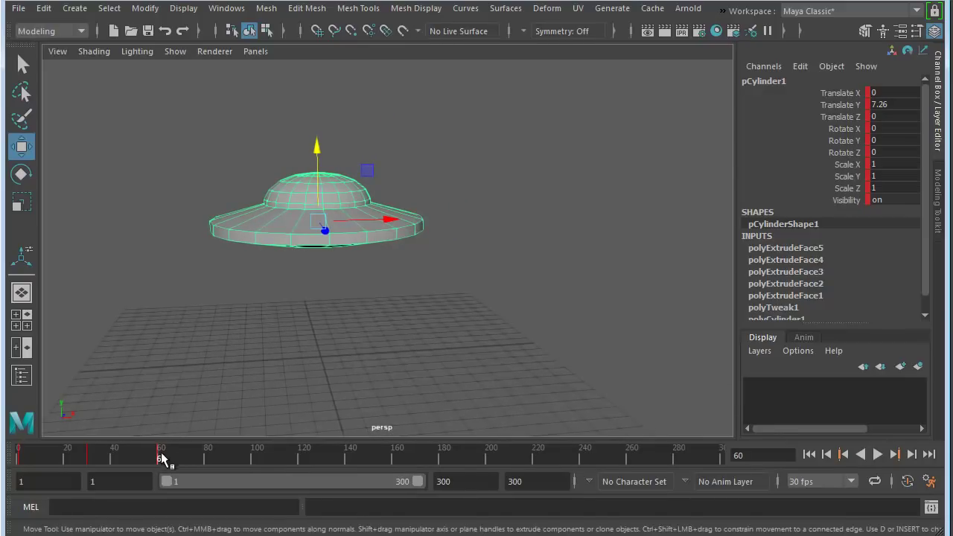
- At frame 90, slide the saucer right along X and key its position
key(alt+v)
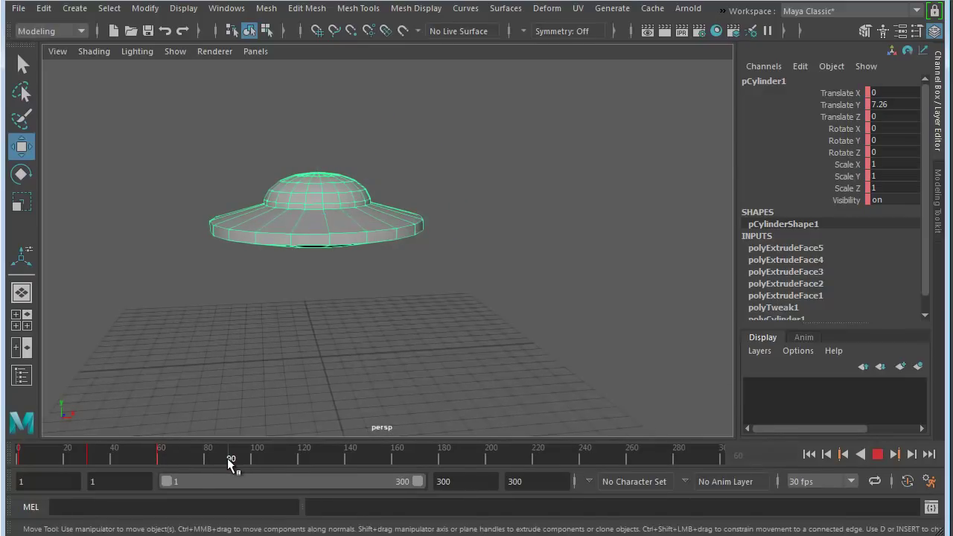
key(alt+v)
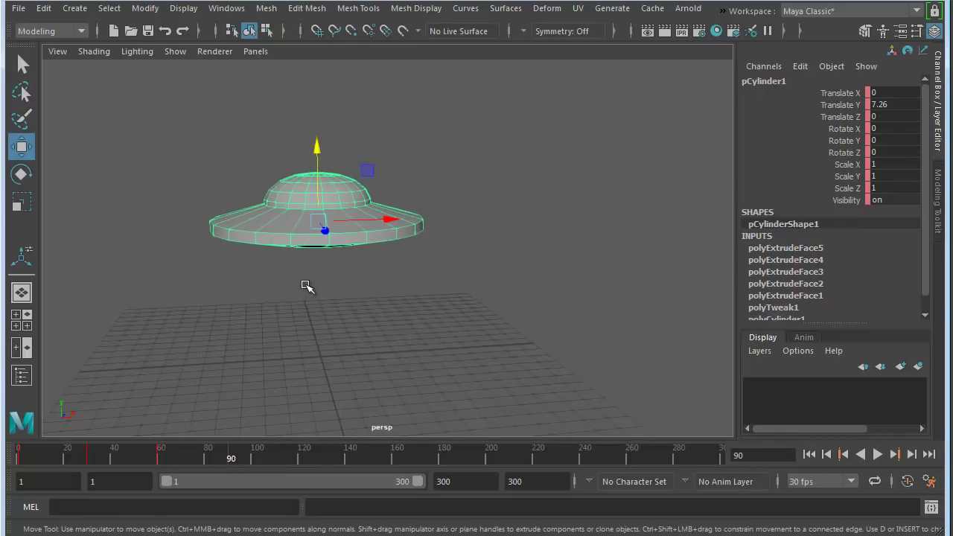
click(349, 218)
drag(349, 218, 499, 121)
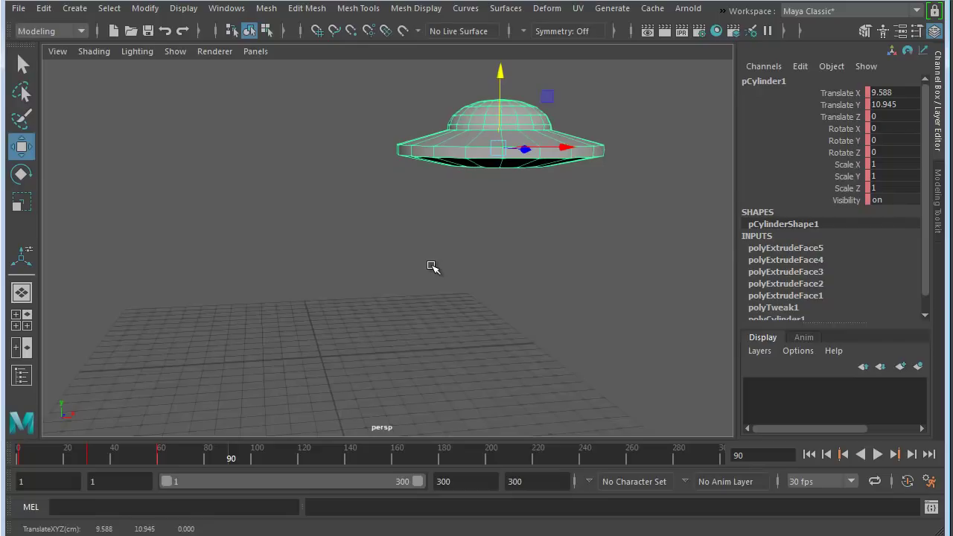
key(s)
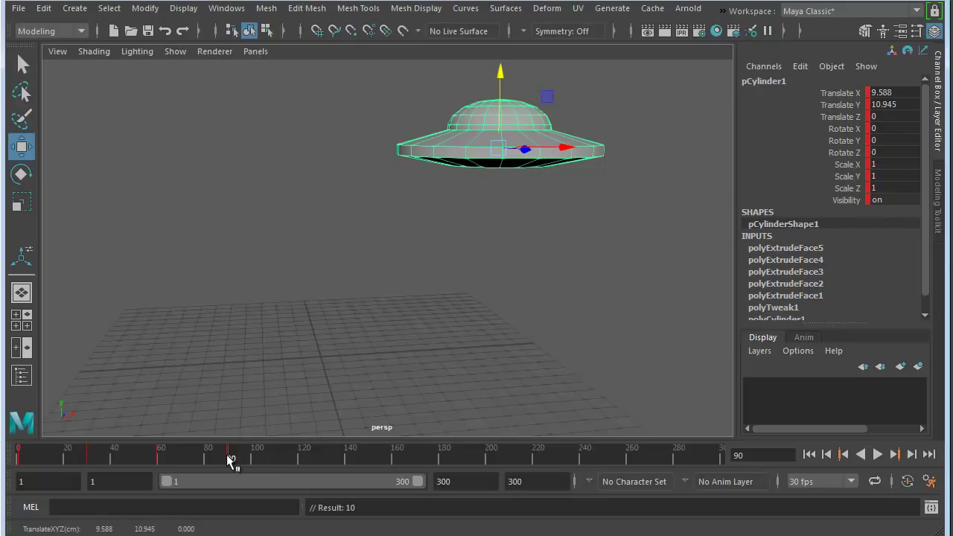
- At frame 120, move the saucer higher and far left, key it, and play back
drag(230, 461, 297, 462)
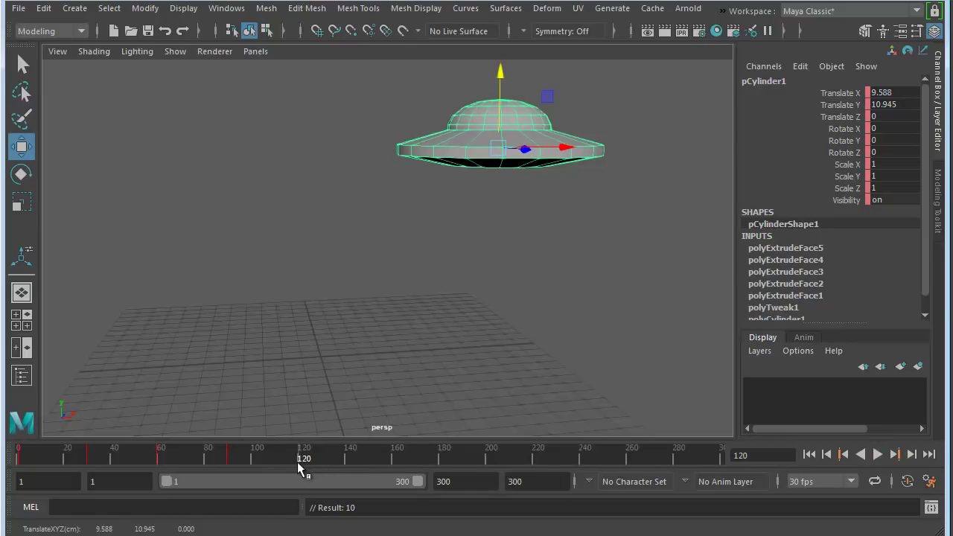
alt+drag(471, 266, 514, 265)
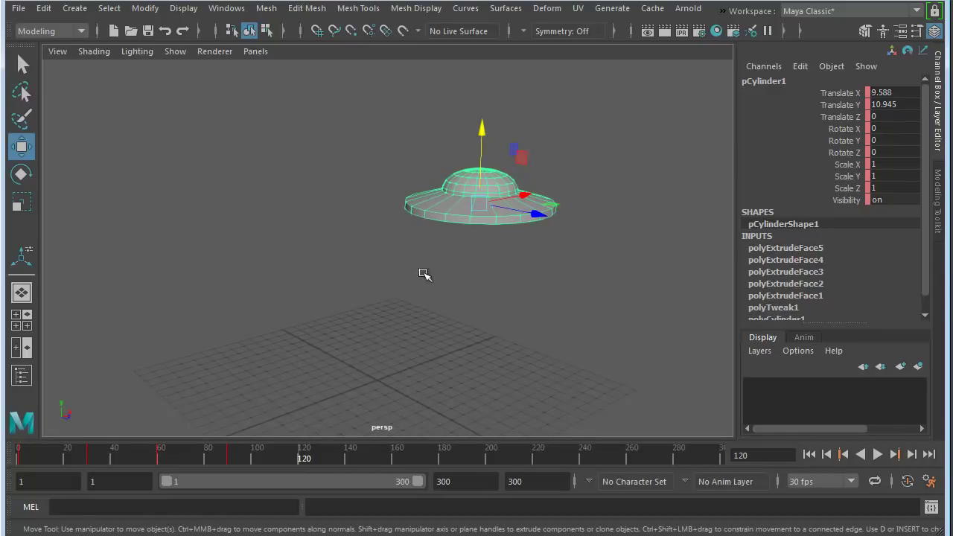
drag(476, 156, 477, 94)
drag(528, 134, 402, 161)
alt+drag(439, 257, 363, 249)
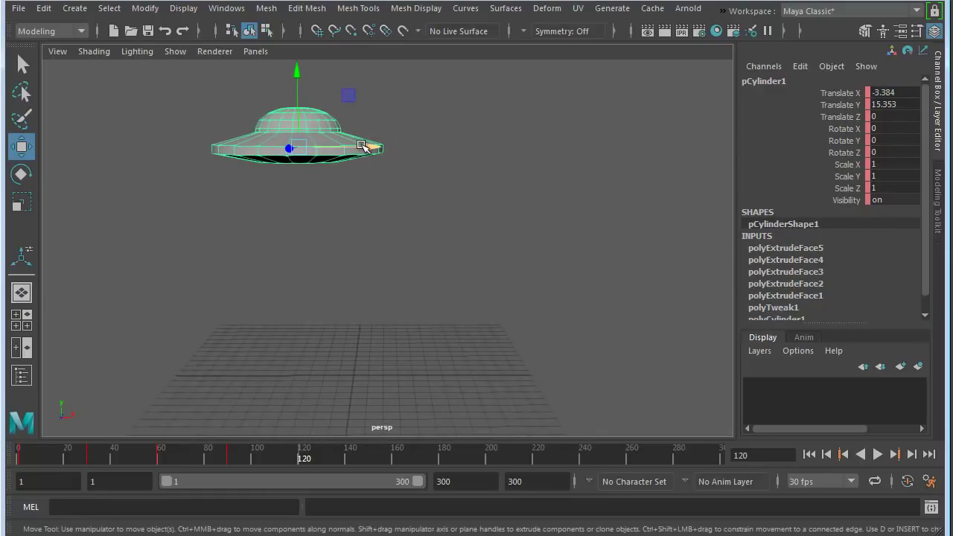
drag(365, 145, 262, 147)
key(s)
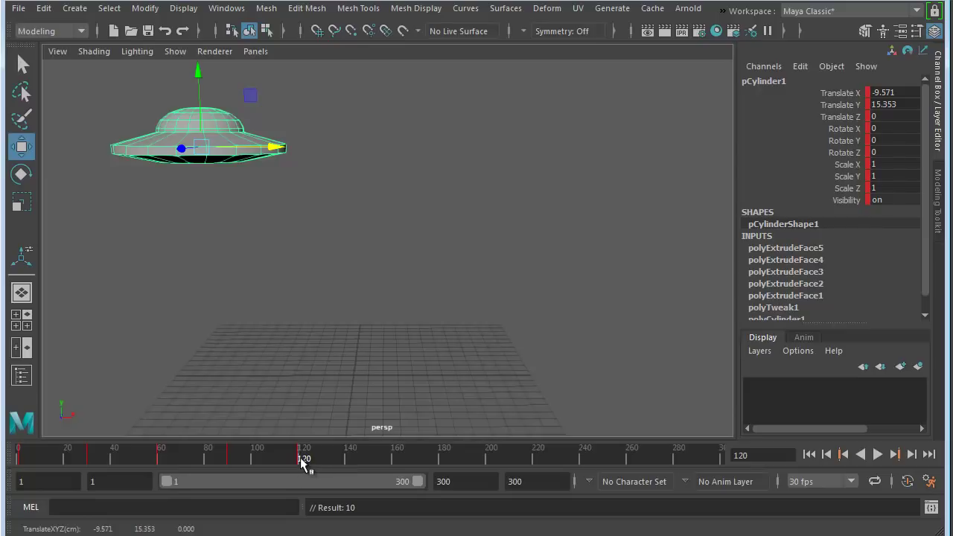
key(alt+v)
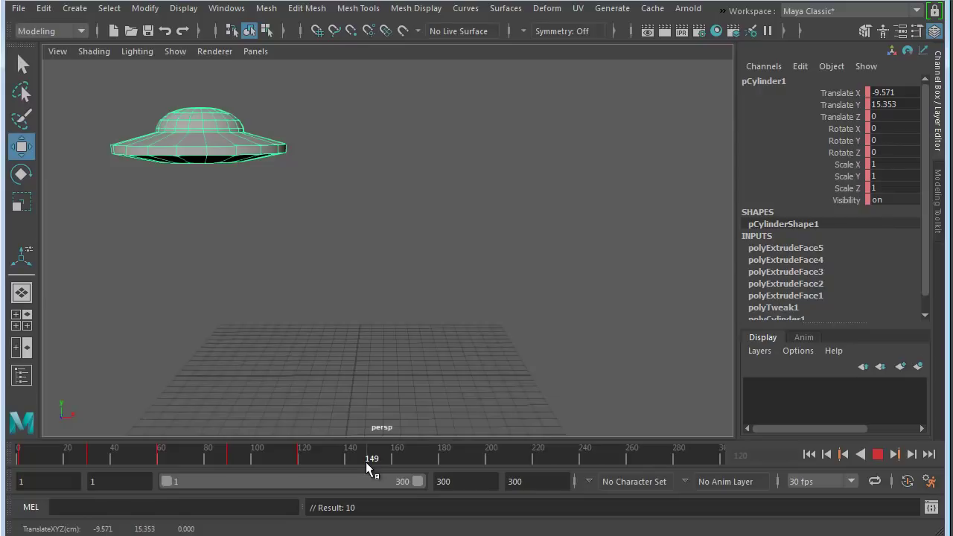
- At frame 180, lower the saucer toward the grid and key its position
key(alt+v)
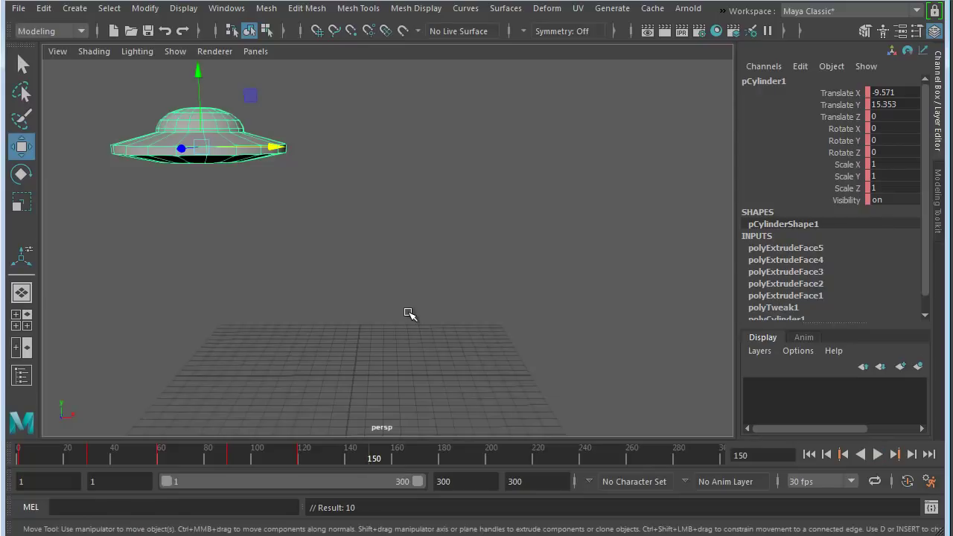
key(alt+v)
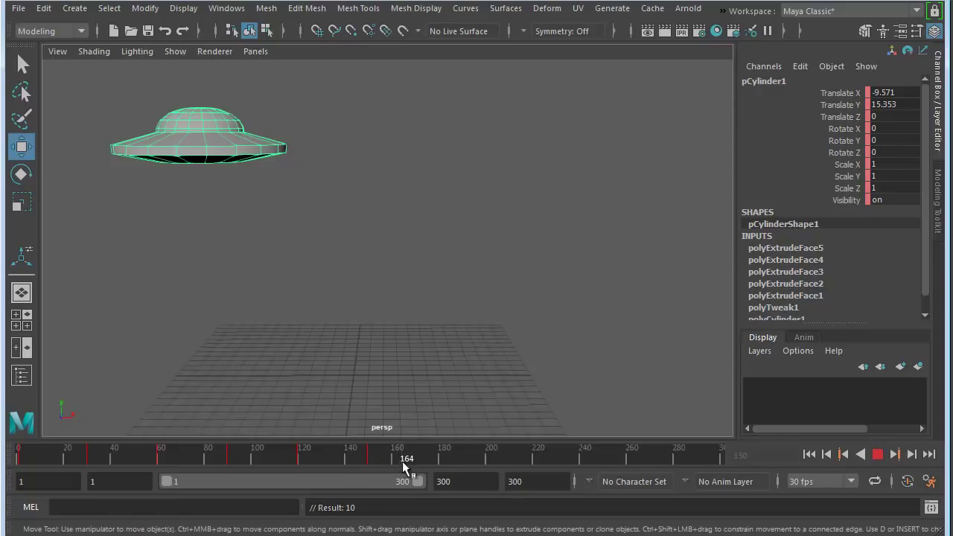
key(alt+v)
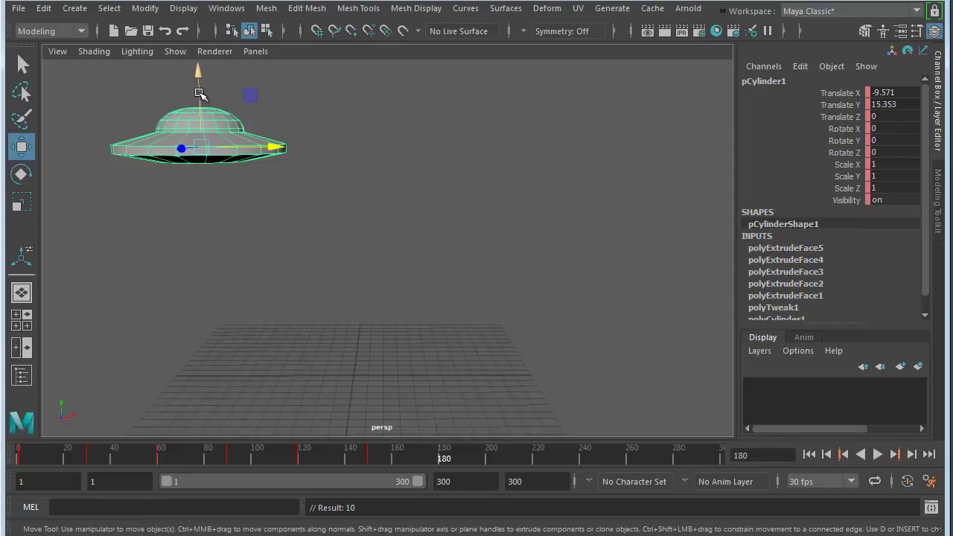
drag(200, 90, 216, 246)
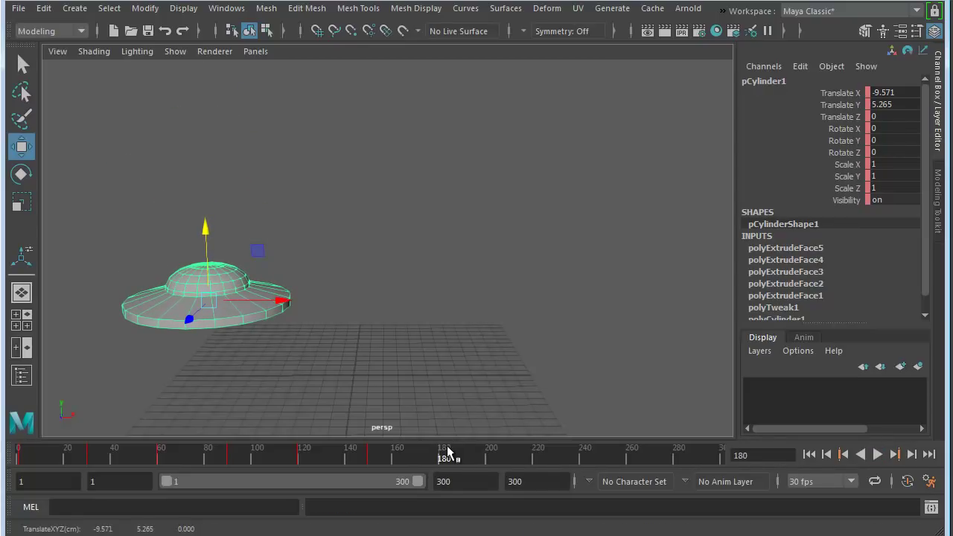
key(s)
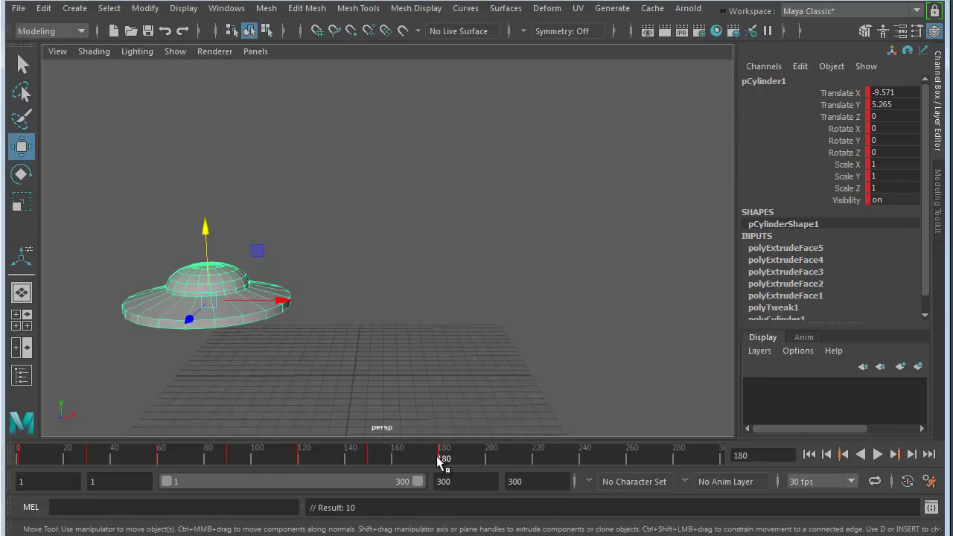
- At frame 250, raise the saucer back up and key its position
key(alt+v)
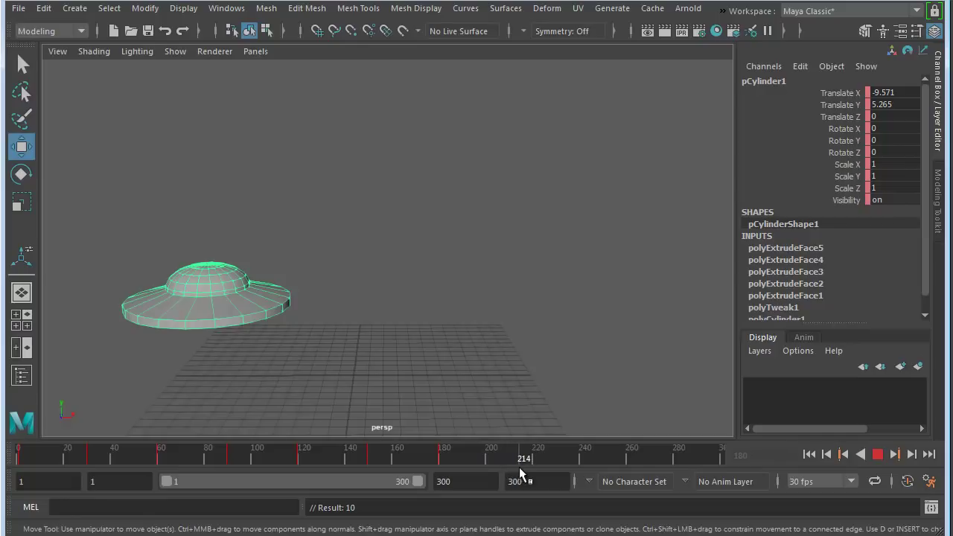
key(alt+v)
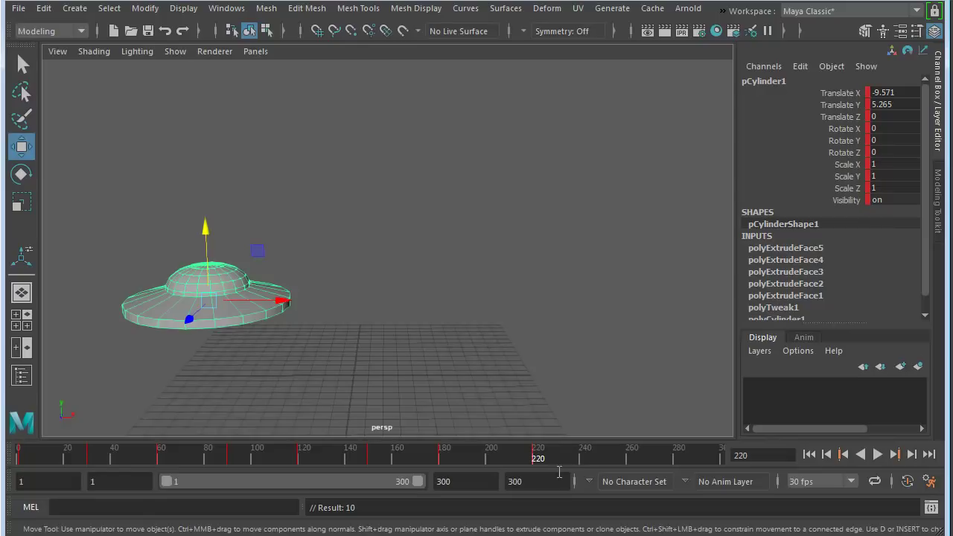
drag(537, 460, 604, 471)
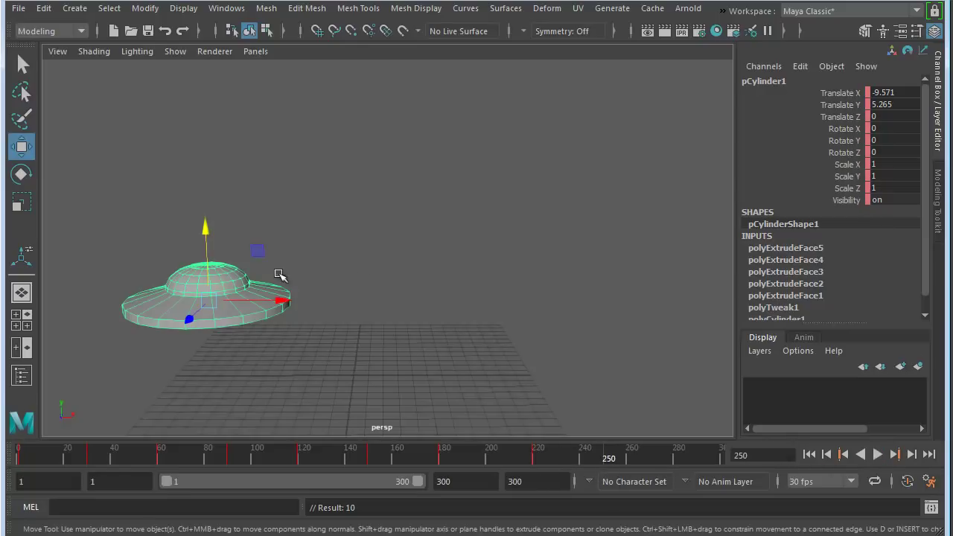
drag(205, 255, 211, 175)
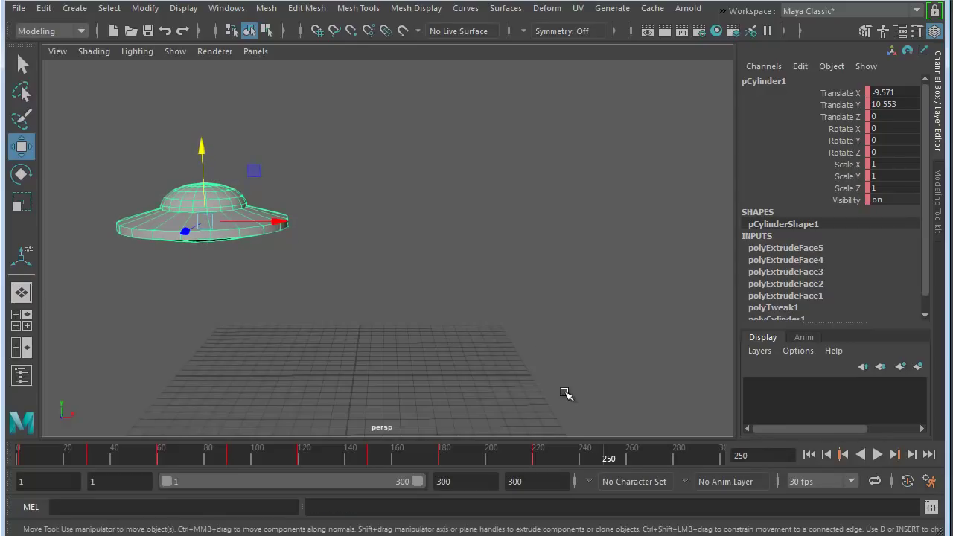
key(s)
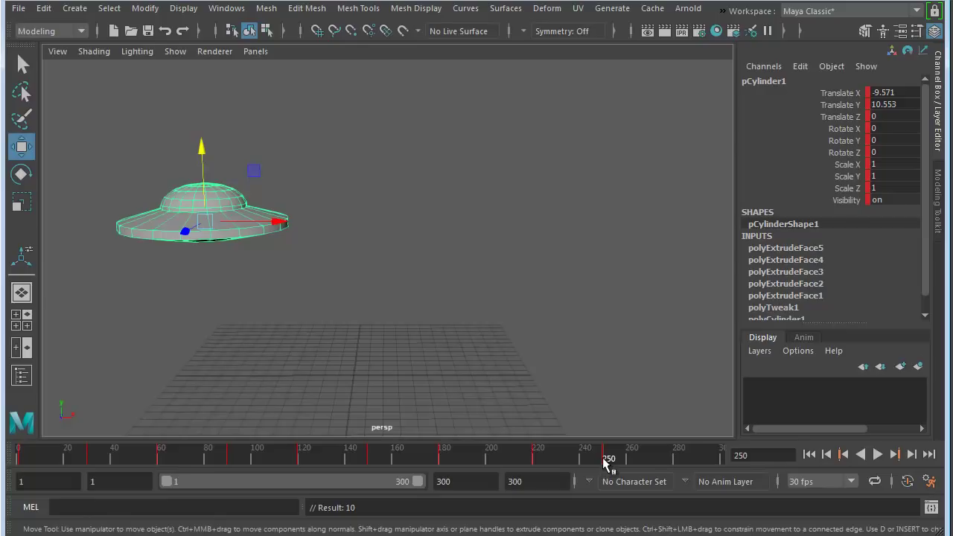
- Play on to frame 280, nudge the saucer right, and return the time to frame 1
key(alt+v)
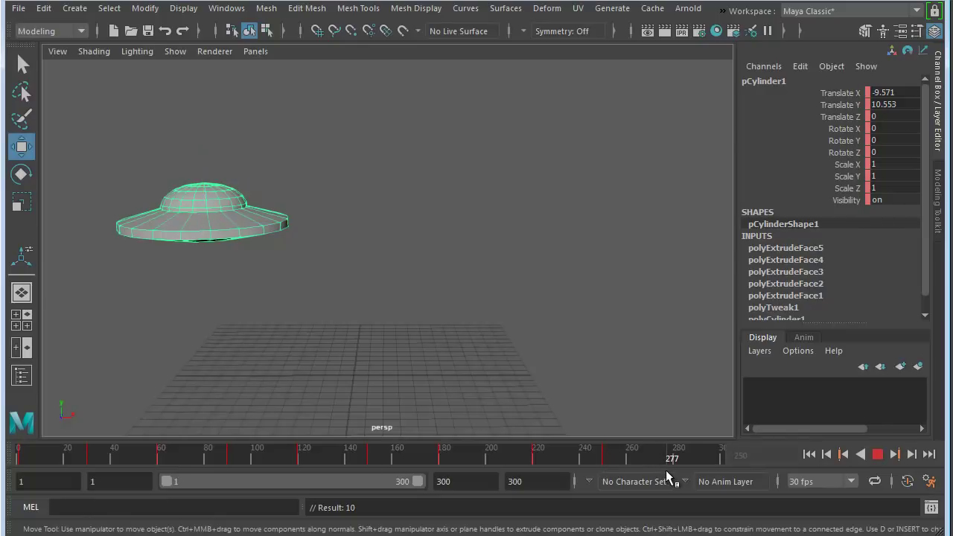
key(alt+v)
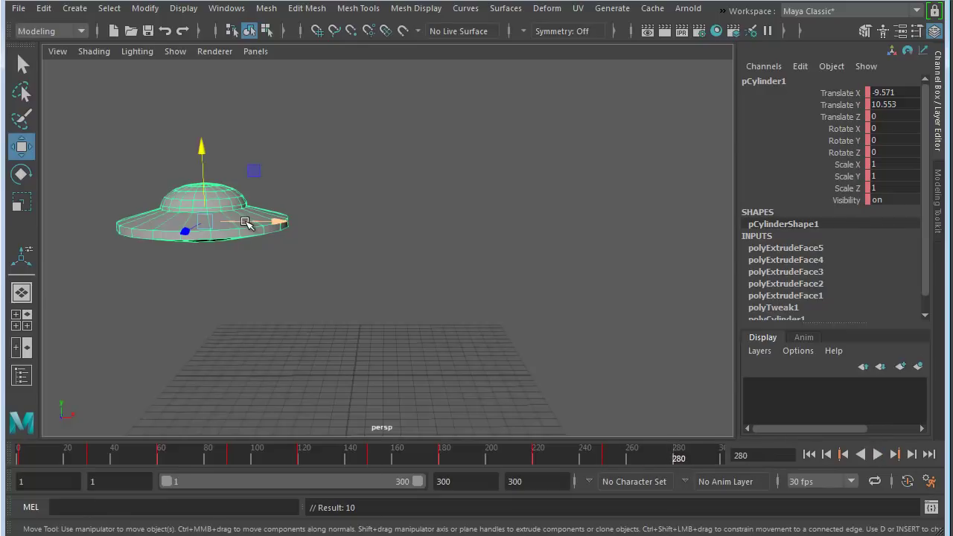
drag(255, 225, 440, 226)
alt+drag(369, 307, 380, 260)
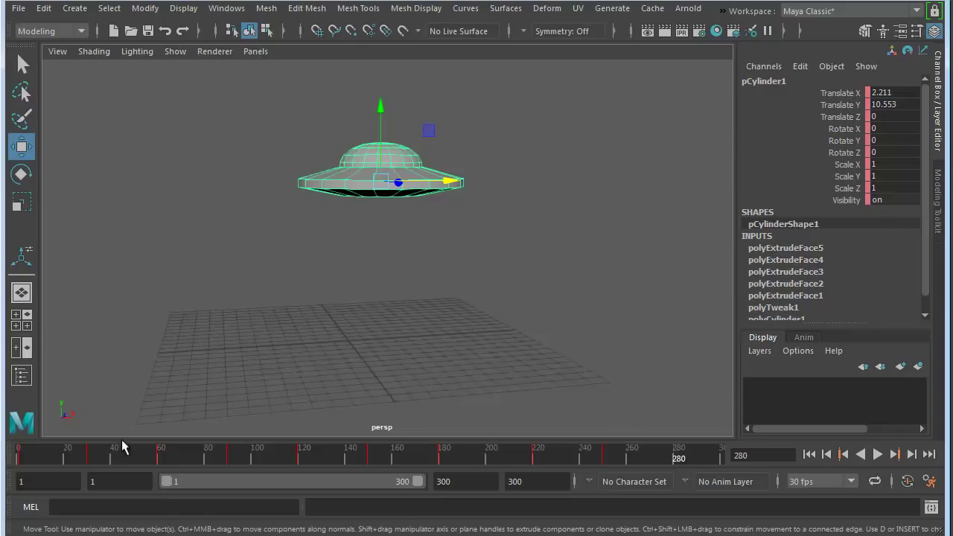
drag(61, 459, 20, 458)
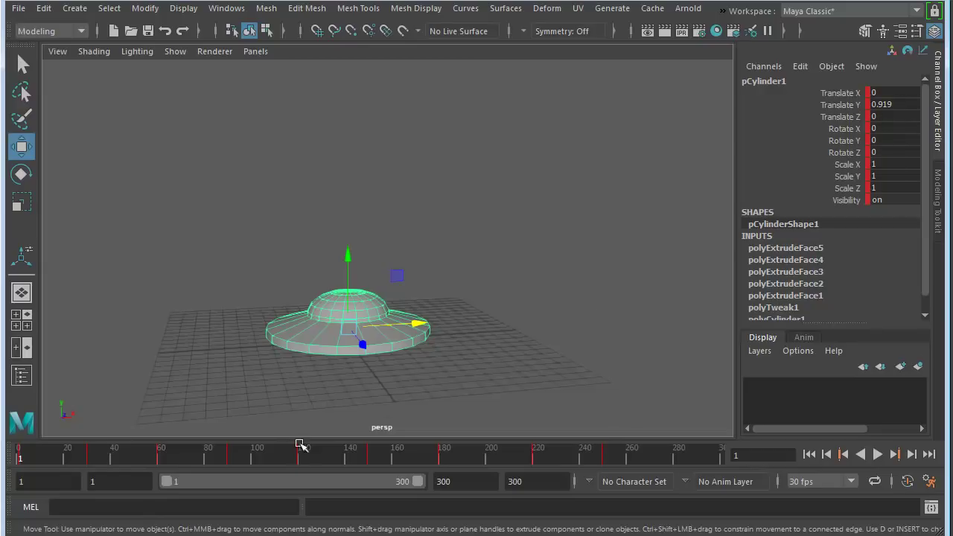
- Go to frame 280 and enter a Translate Y value of .0919 for the saucer
click(657, 459)
key(alt+v)
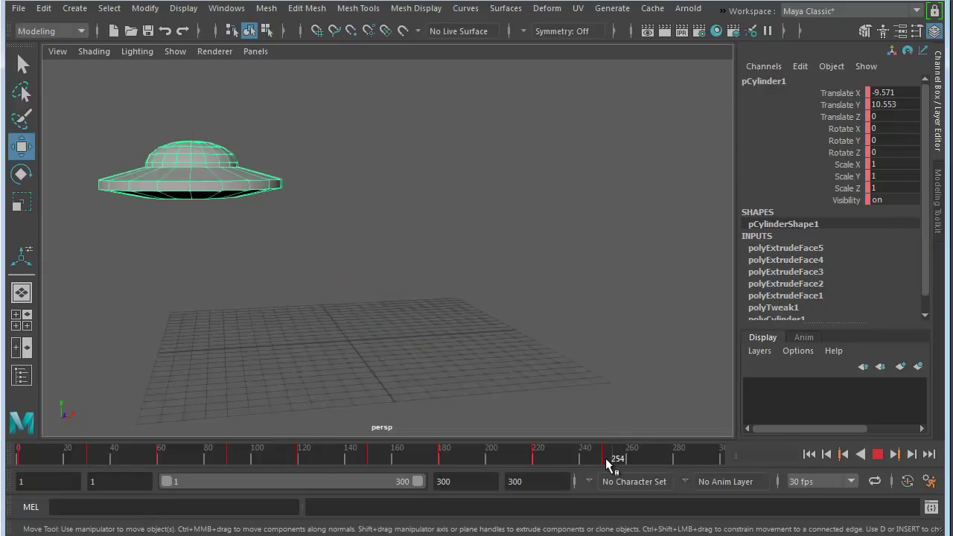
key(alt+v)
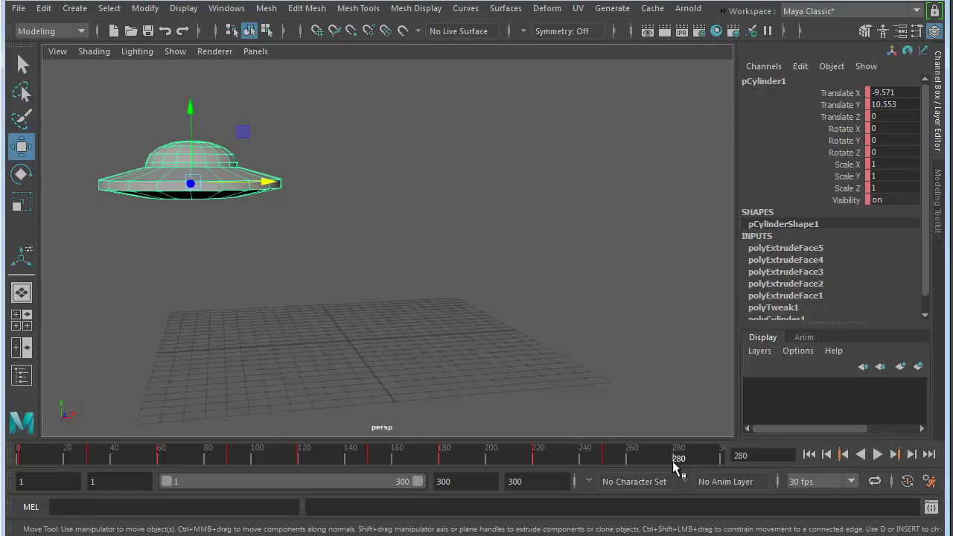
click(903, 104)
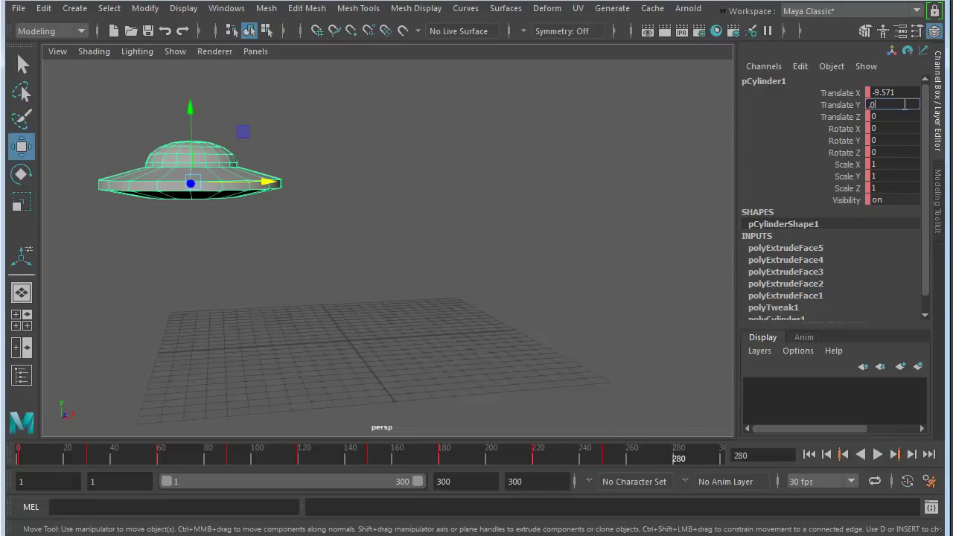
text(.0919)
key(Return)
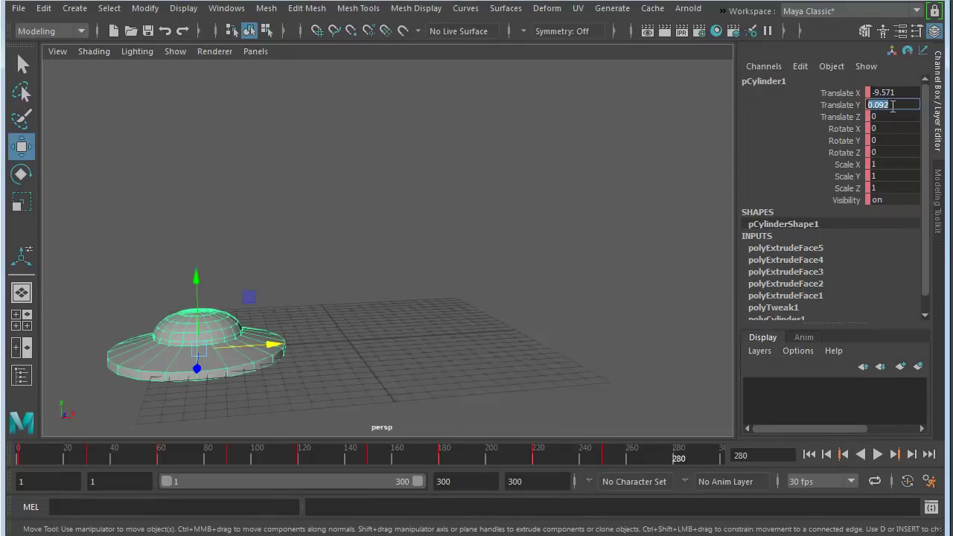
- Check frame 1, then at frame 280 set Translate Y to 0.919 and Translate X to 0
drag(30, 457, 17, 457)
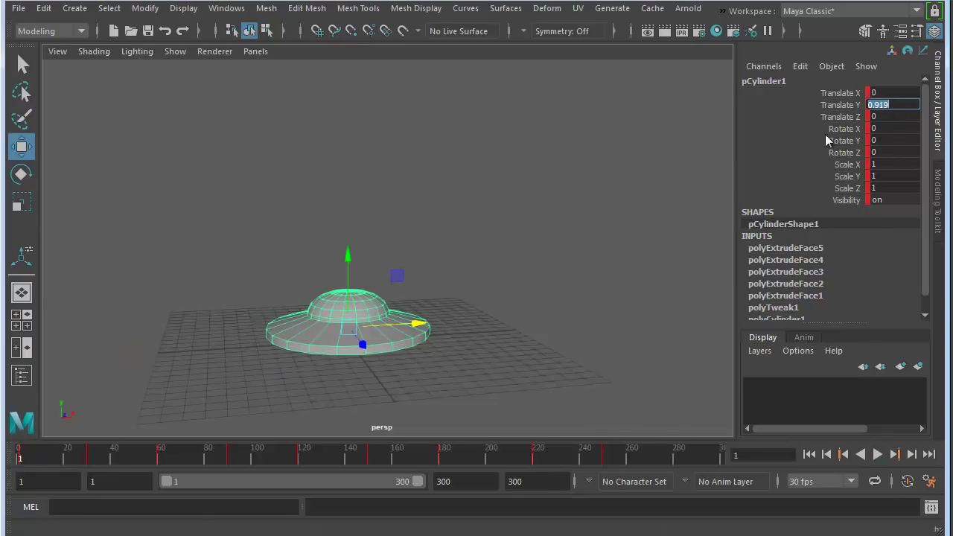
click(677, 461)
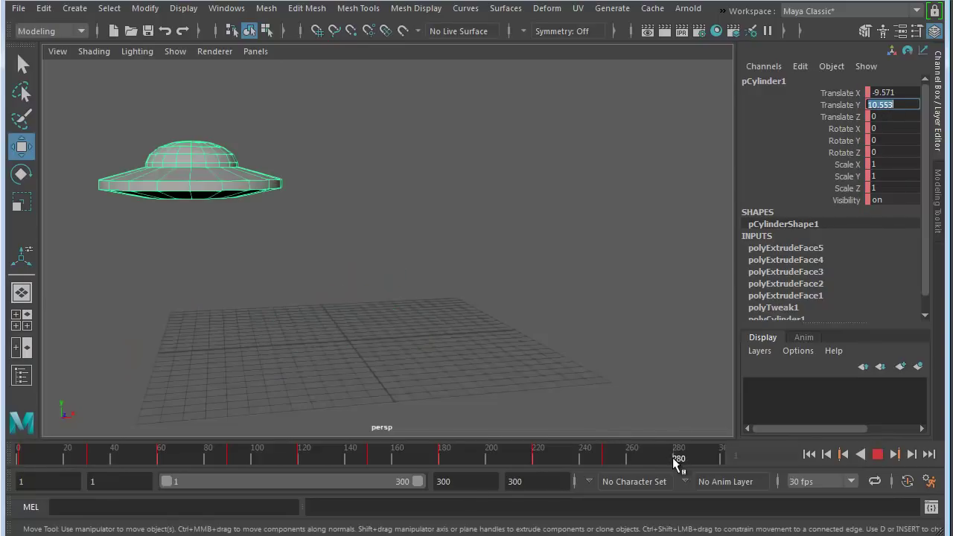
drag(901, 106, 862, 105)
text(0.919)
key(Return)
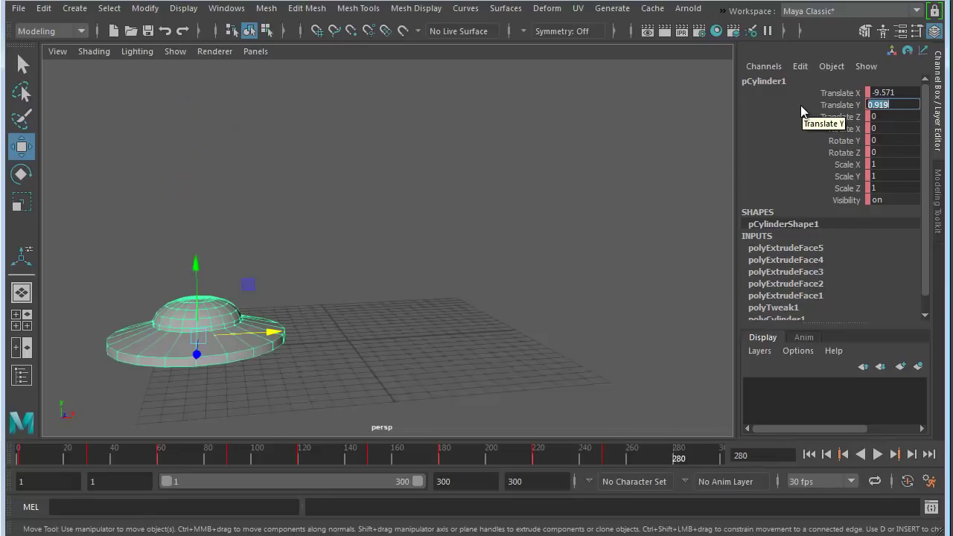
double_click(900, 94)
text(0)
key(Return)
double_click(891, 117)
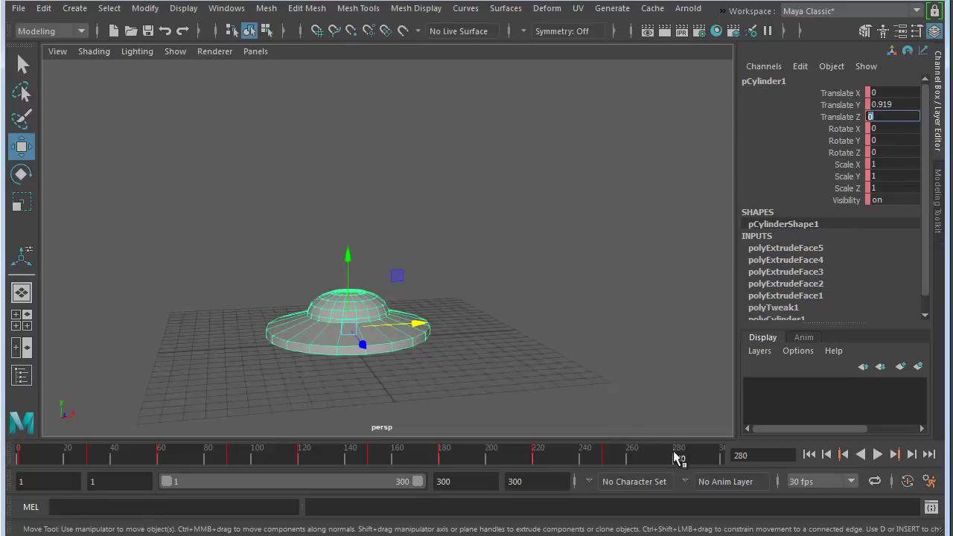
drag(676, 459, 694, 457)
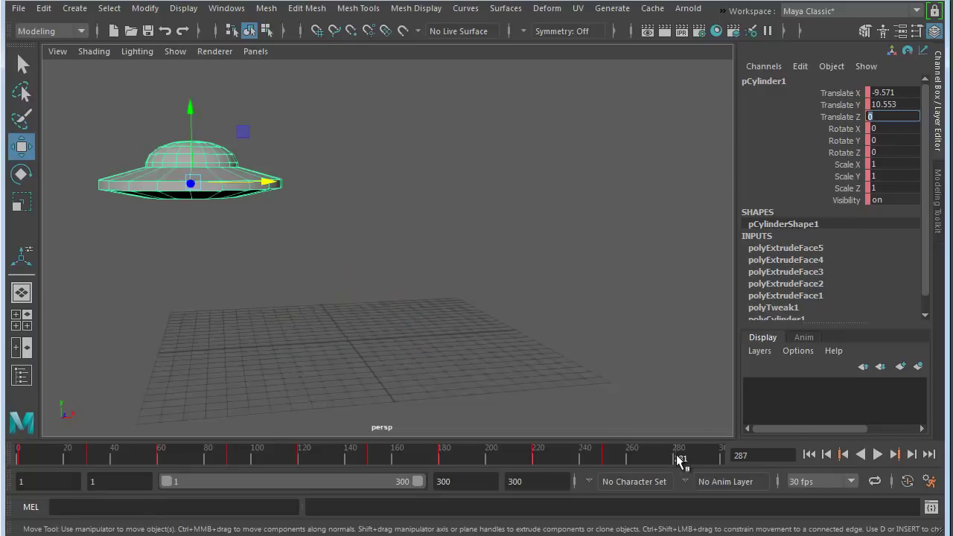
click(676, 460)
text(s)
click(688, 460)
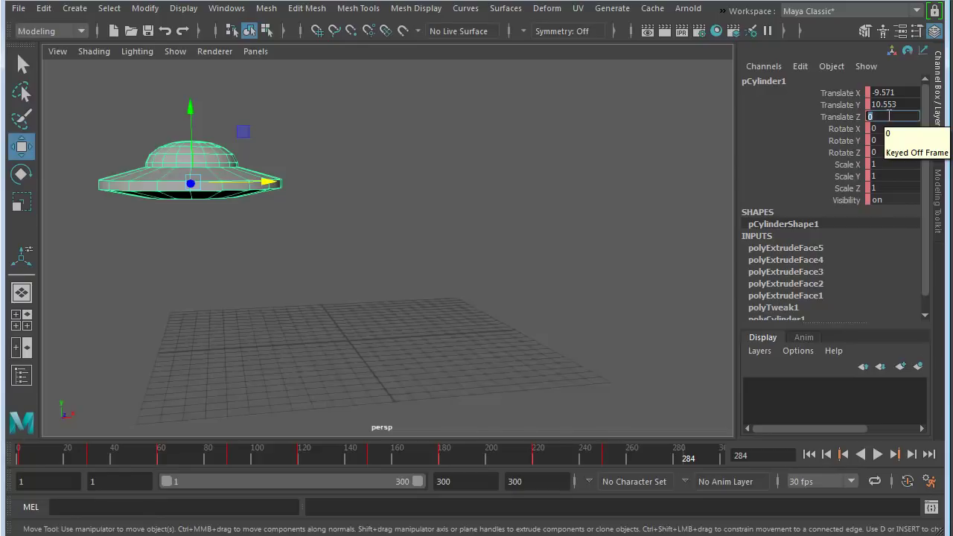
- At frame 284, also set the saucer's Translate Y to 0.919 and Translate X to 0
key(e)
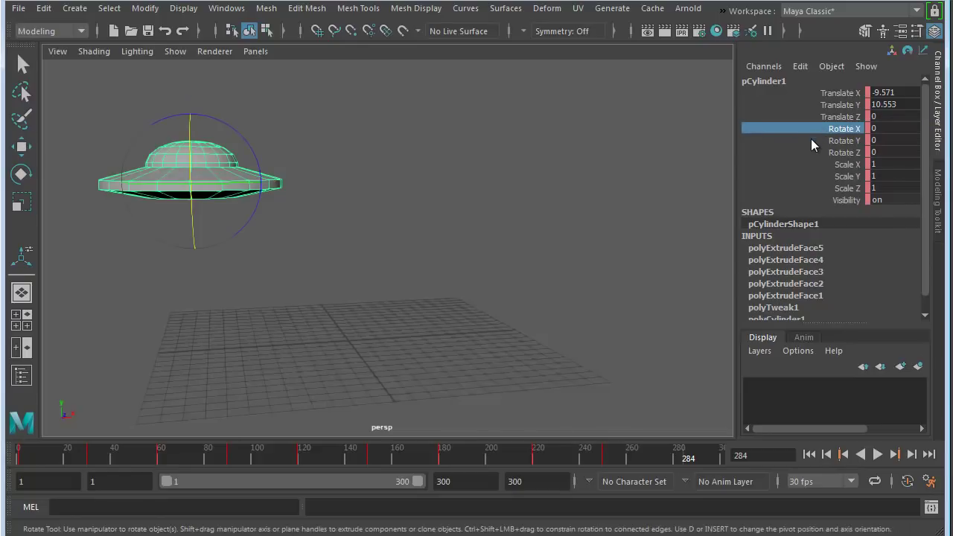
double_click(893, 105)
text(0.919)
key(Return)
double_click(886, 93)
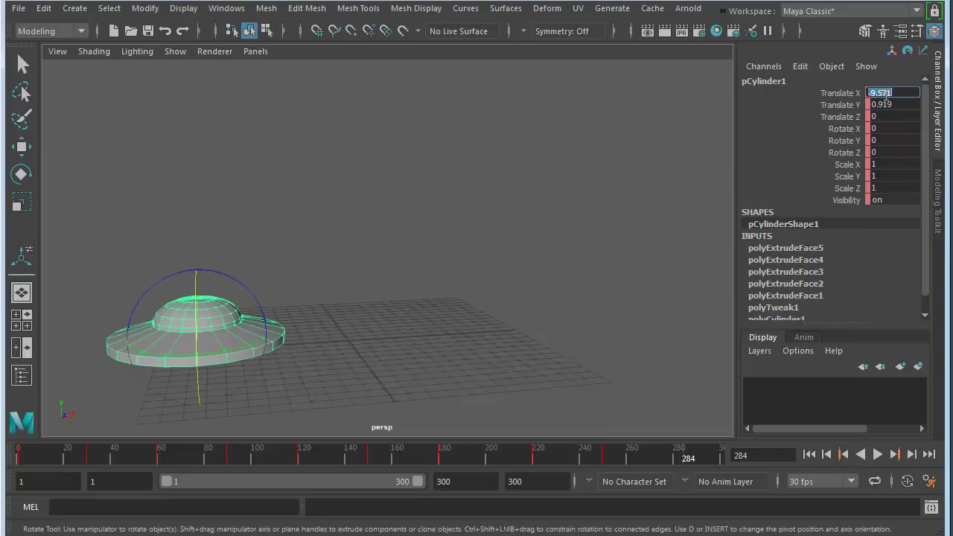
text(0)
key(Return)
click(781, 141)
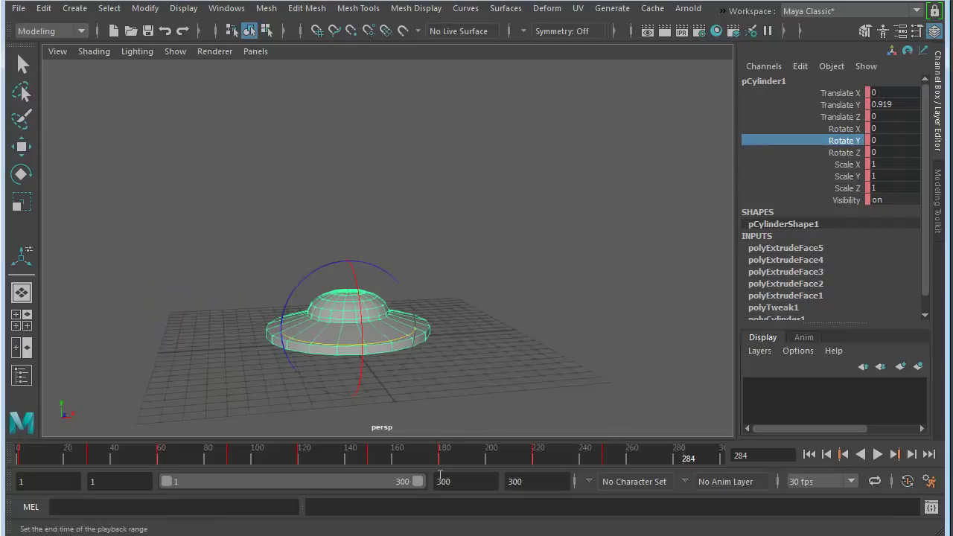
- Back at frame 280, reapply Translate Y 0.919 and X 0, then key all ten channels
click(673, 463)
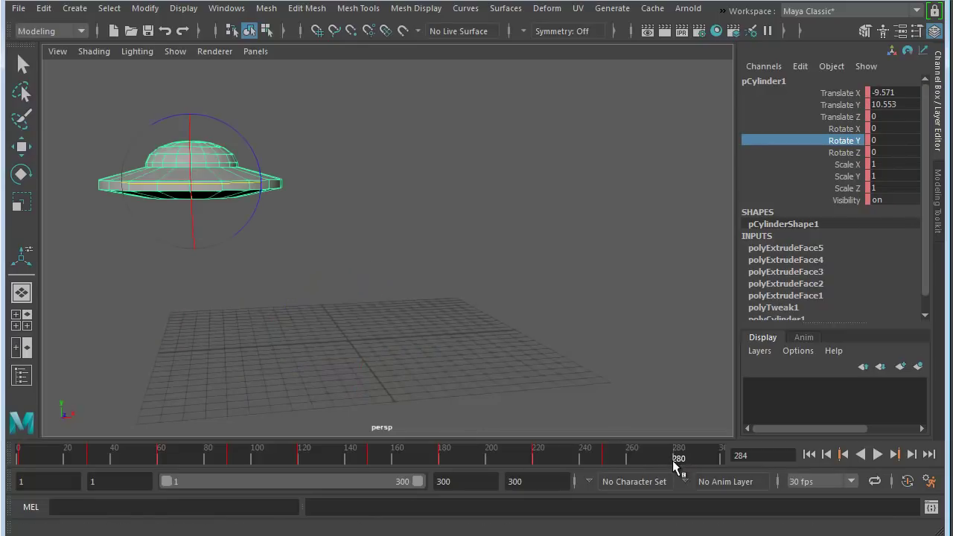
double_click(896, 105)
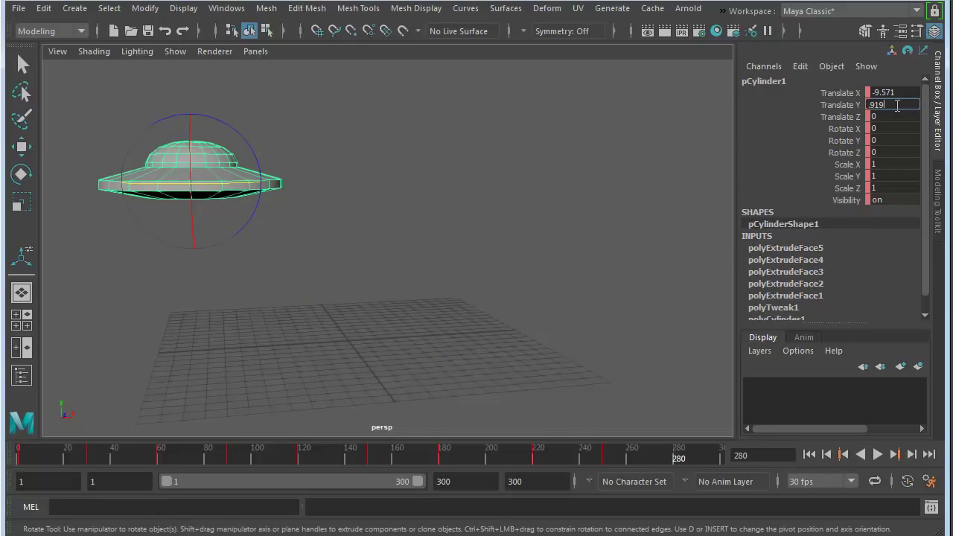
key(Return)
double_click(902, 94)
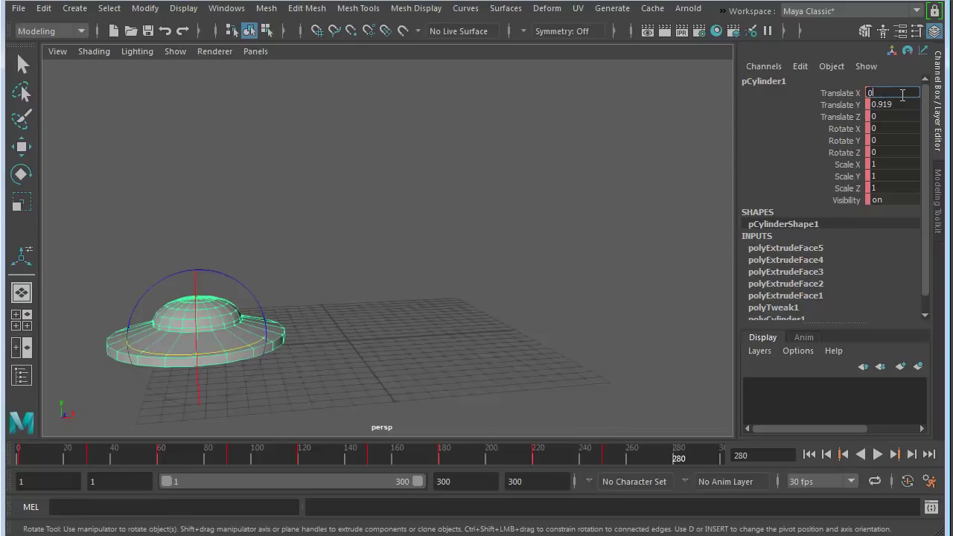
text(0)
key(Return)
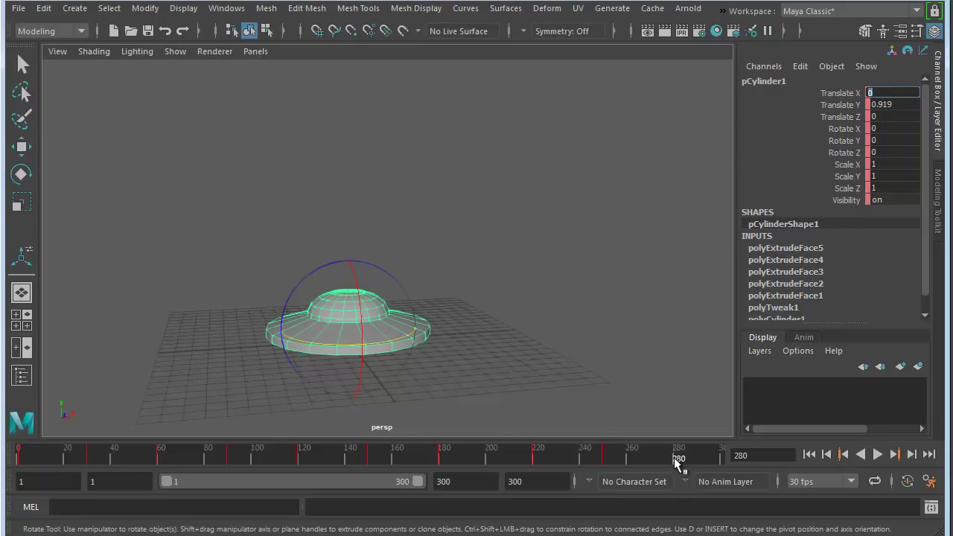
click(749, 128)
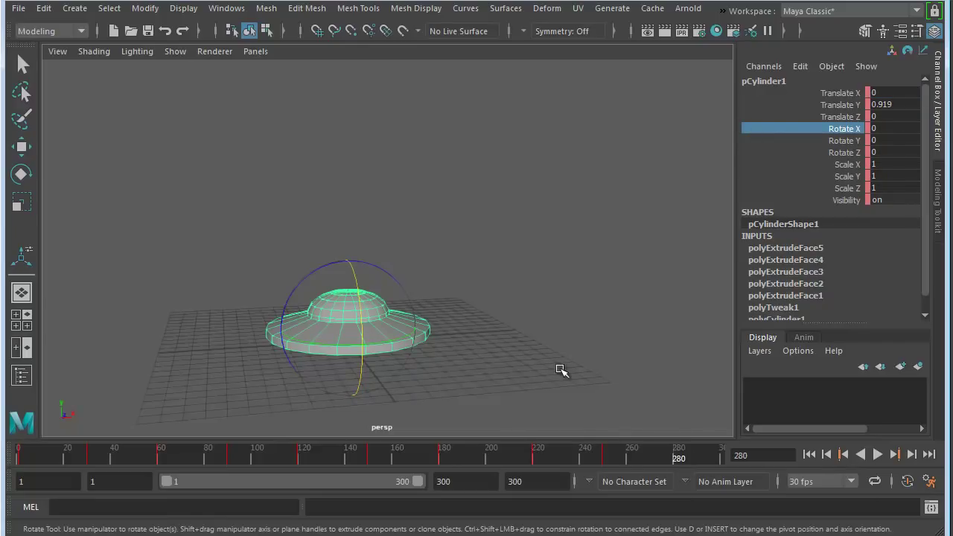
key(s)
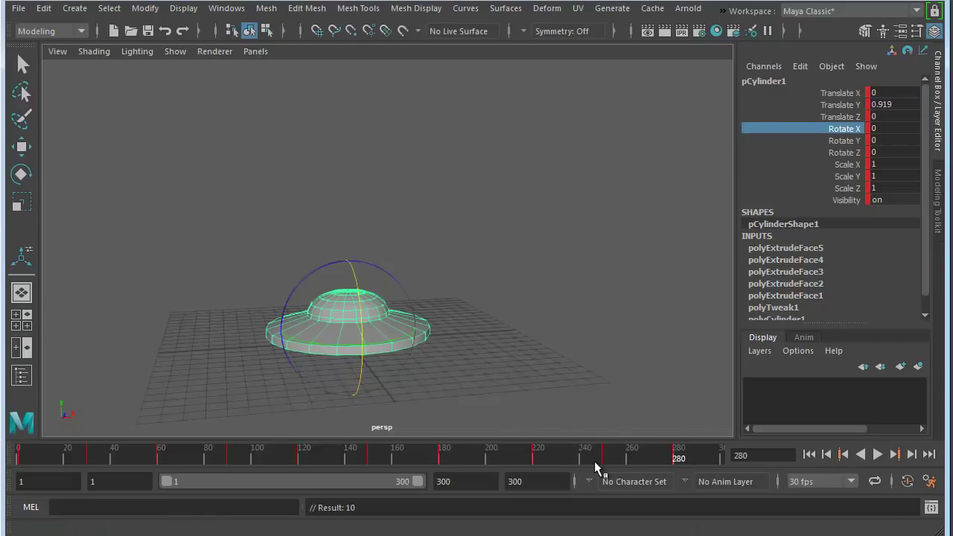
- Set a final key at frame 300, save as Spaceship_animated.mb, and return to the Select tool
drag(675, 459, 728, 484)
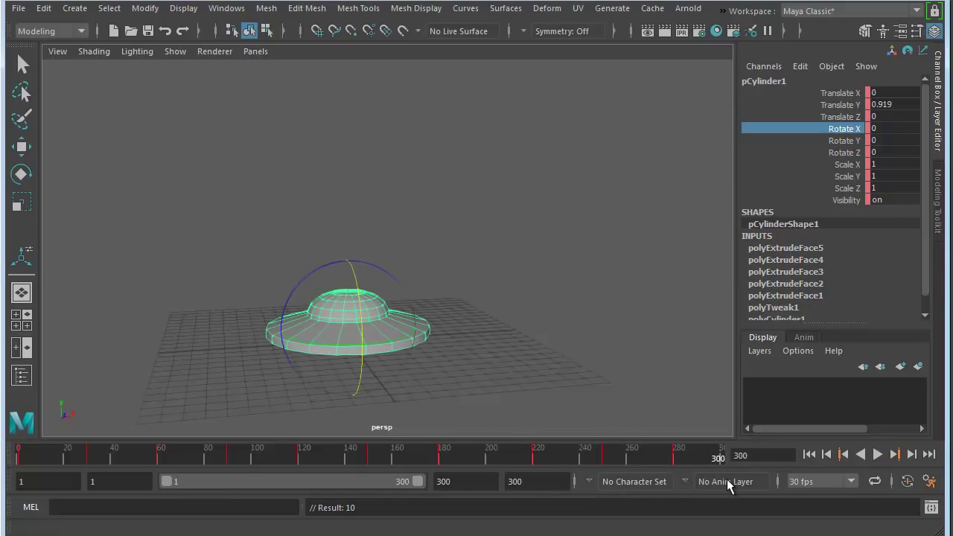
key(s)
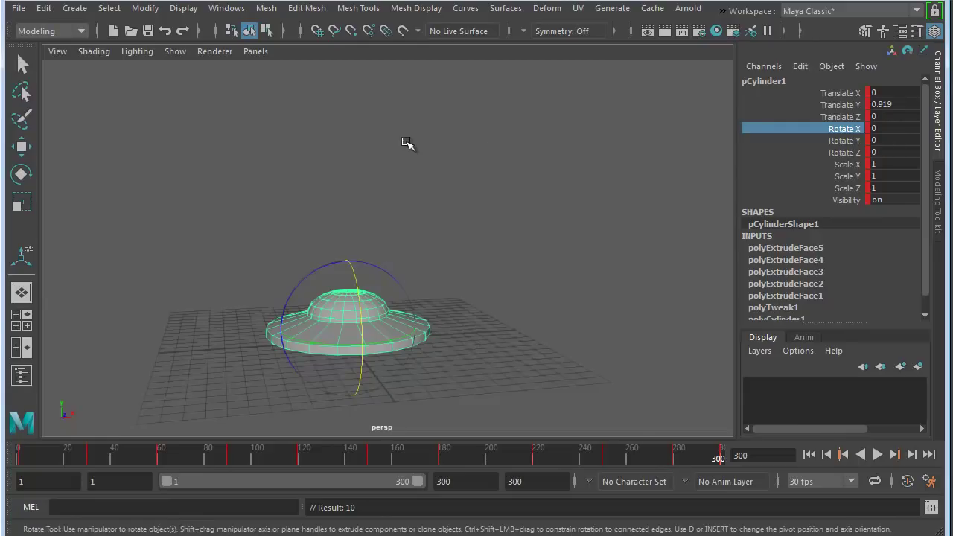
key(ctrl+s)
key(q)
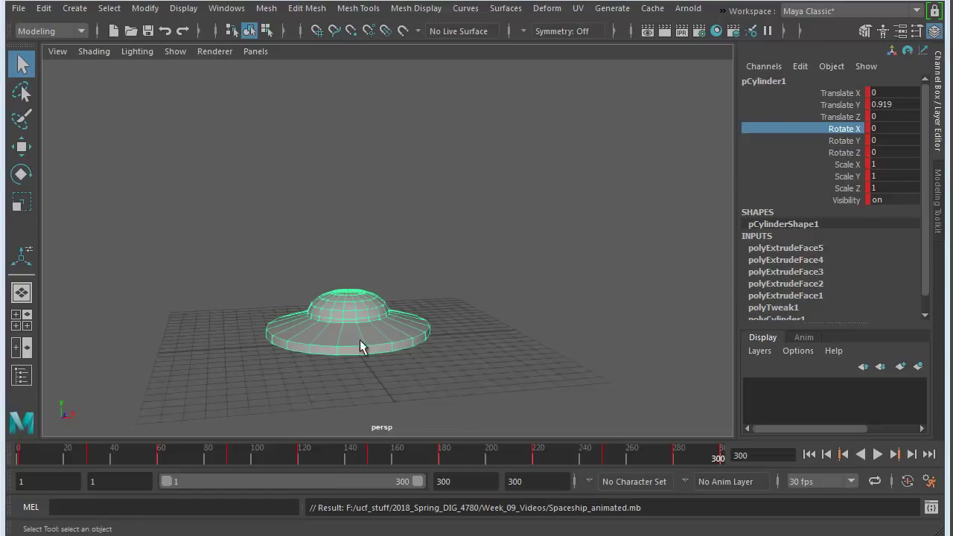
- Scrub the saucer's lift-off and flight up to frame 130, then play and stop near frame 57
drag(405, 455, 715, 474)
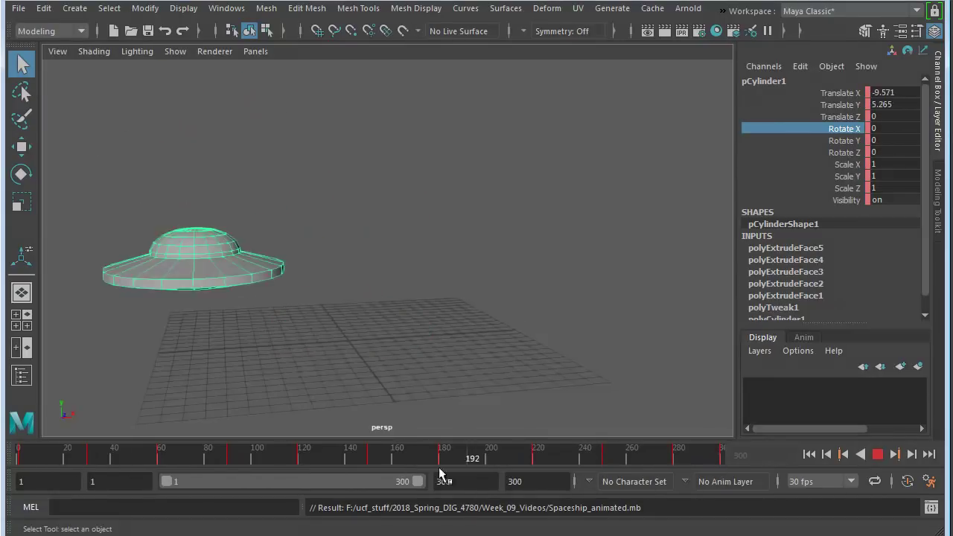
drag(408, 466, 94, 480)
drag(155, 473, 19, 461)
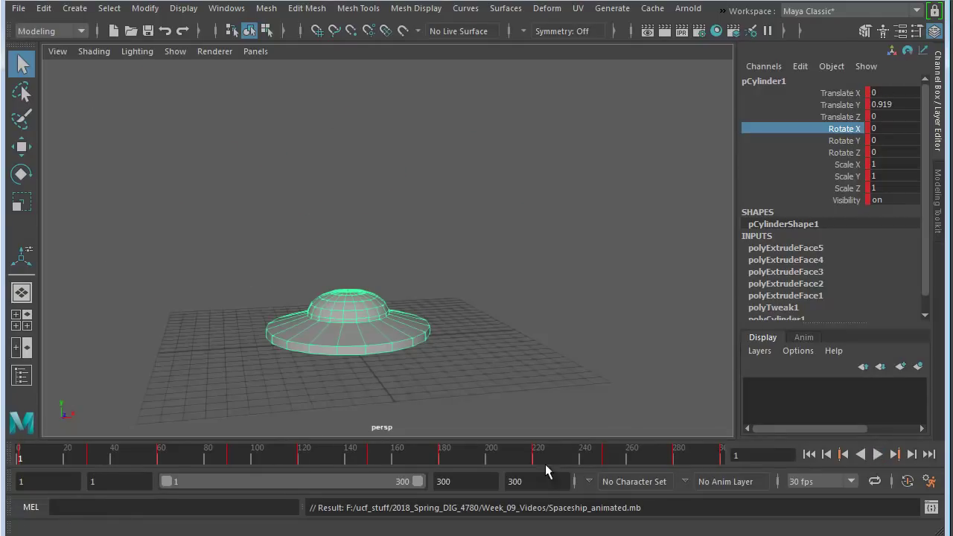
click(877, 454)
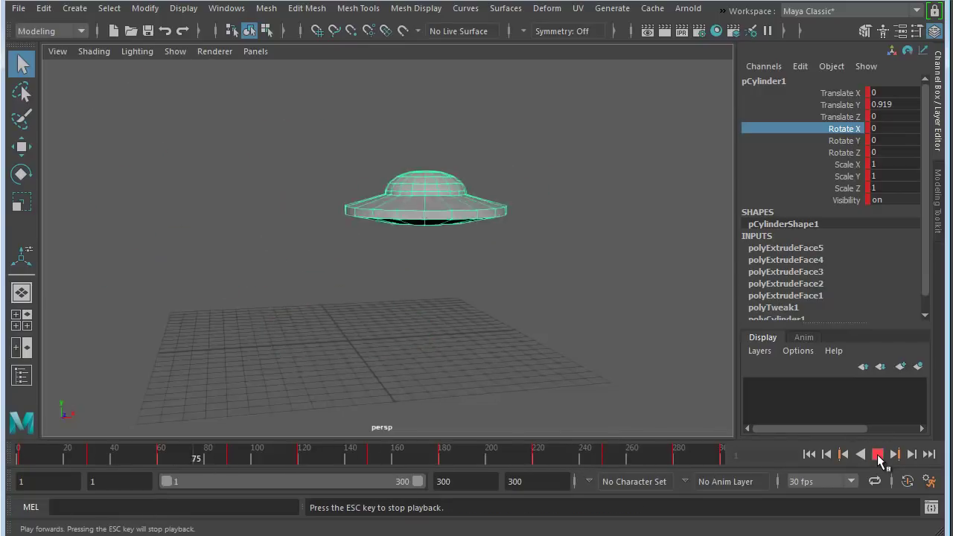
click(877, 455)
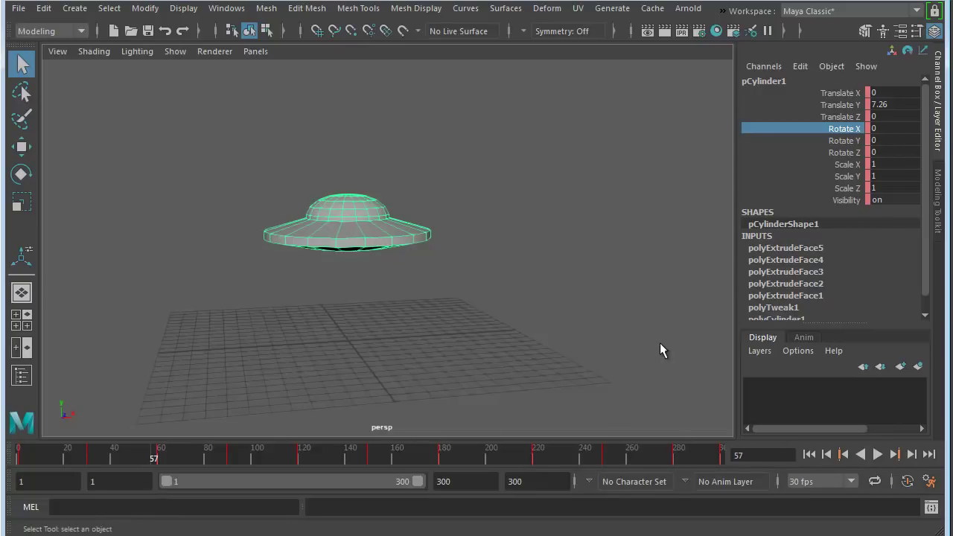
- Open the Time Slider preferences showing 30 fps, every-frame playback and the 1–300 ranges
click(226, 8)
mouse_move(253, 151)
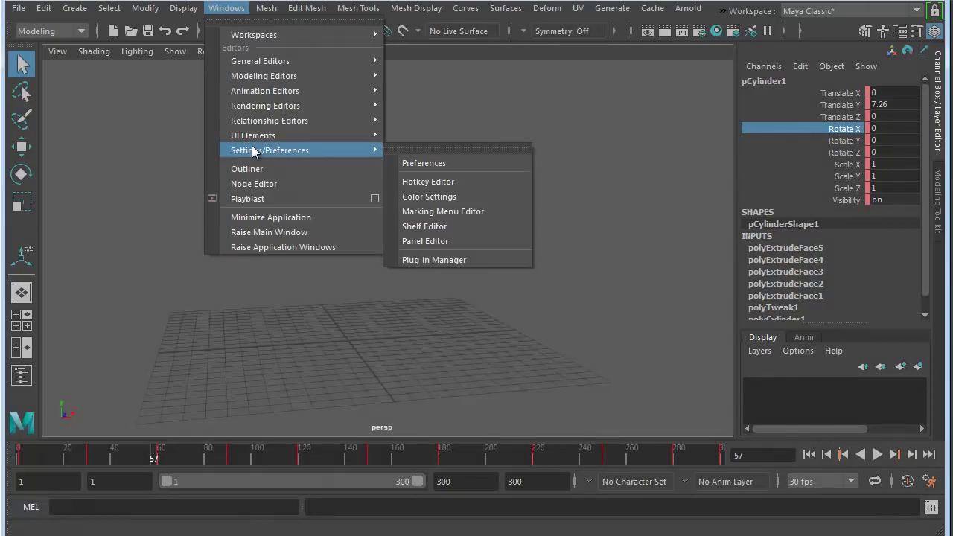
click(226, 8)
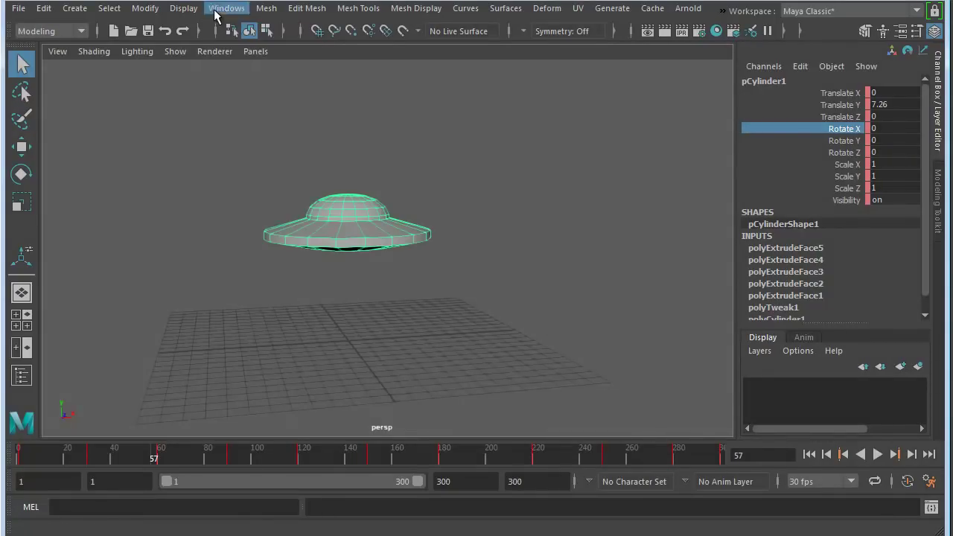
click(931, 482)
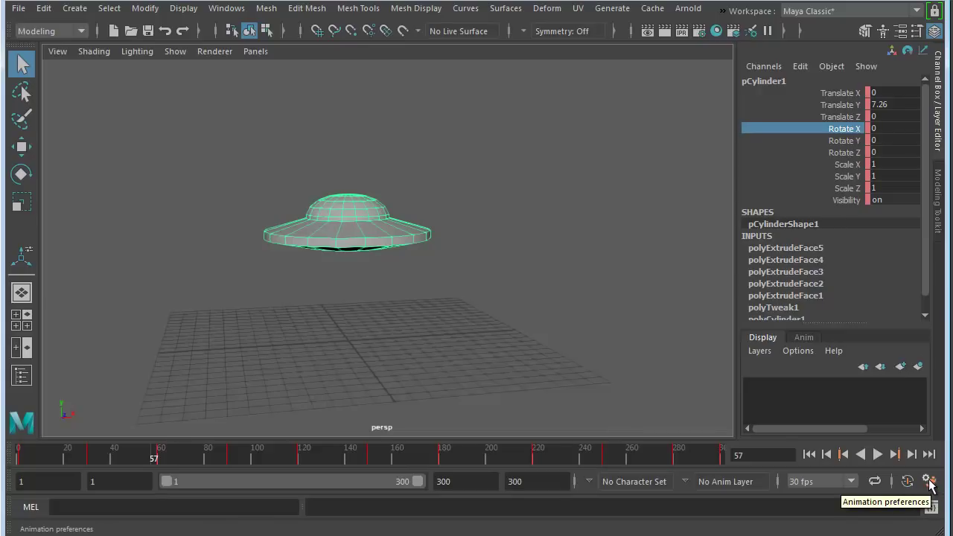
click(929, 483)
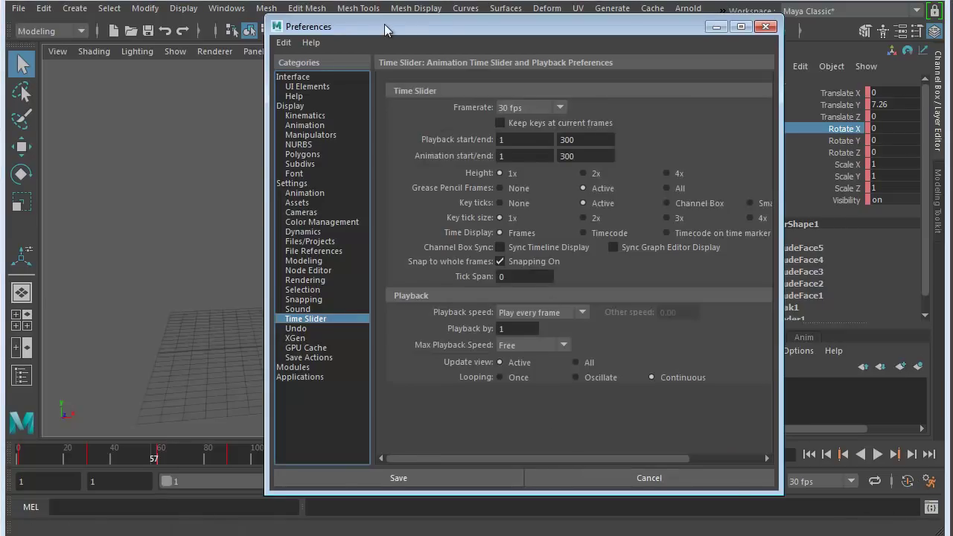
- Change Playback speed from every frame to real-time 30 fps x 1 and save the preferences
drag(386, 30, 326, 29)
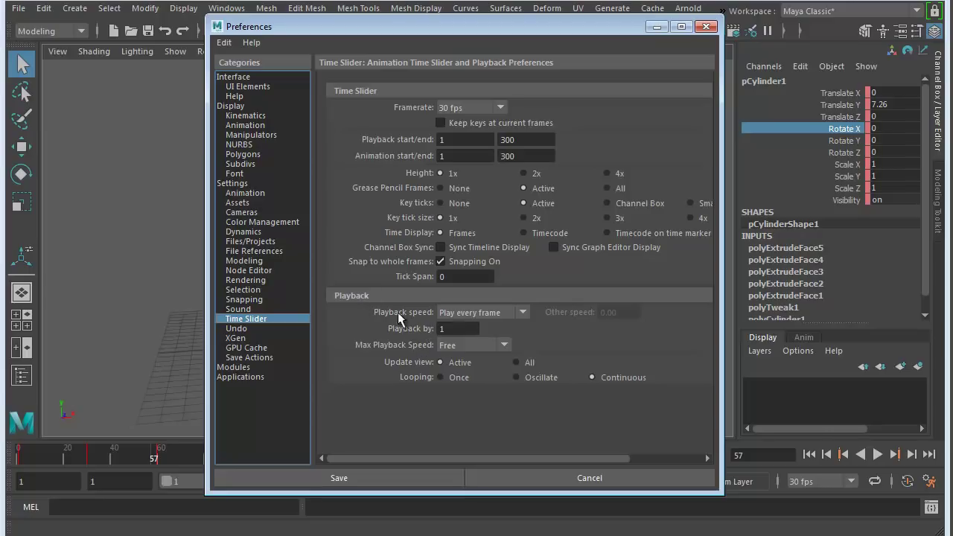
click(524, 312)
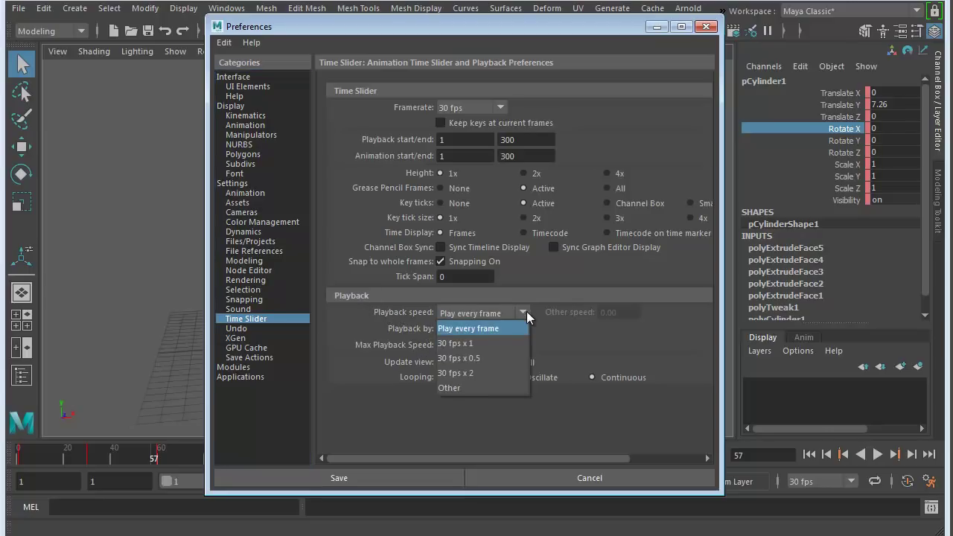
click(456, 344)
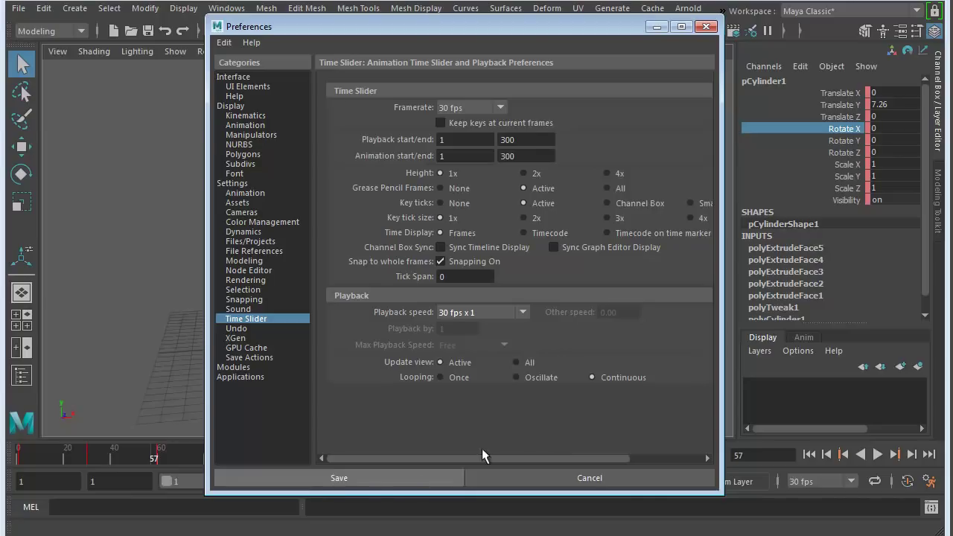
click(334, 478)
- Play the saucer animation at real-time speed and stop it at frame 43
click(876, 454)
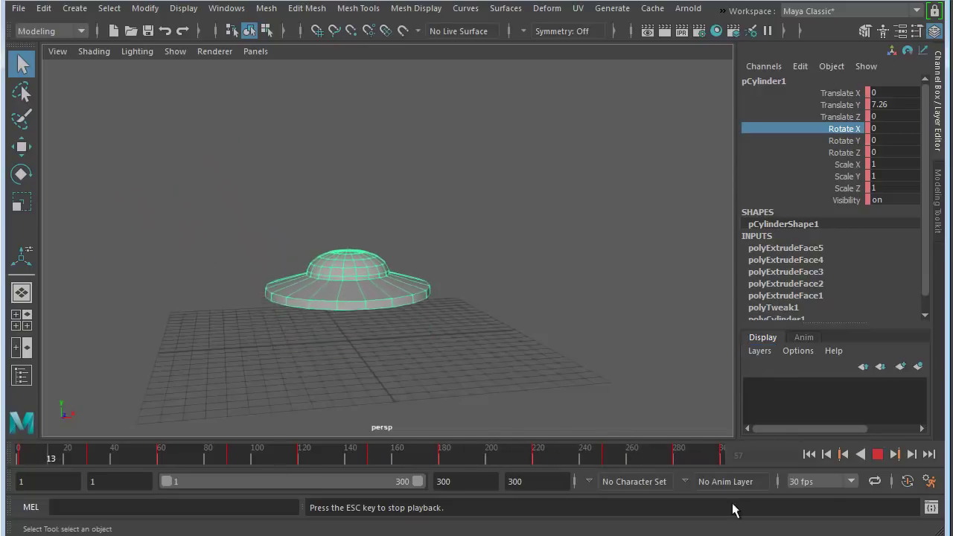
click(878, 453)
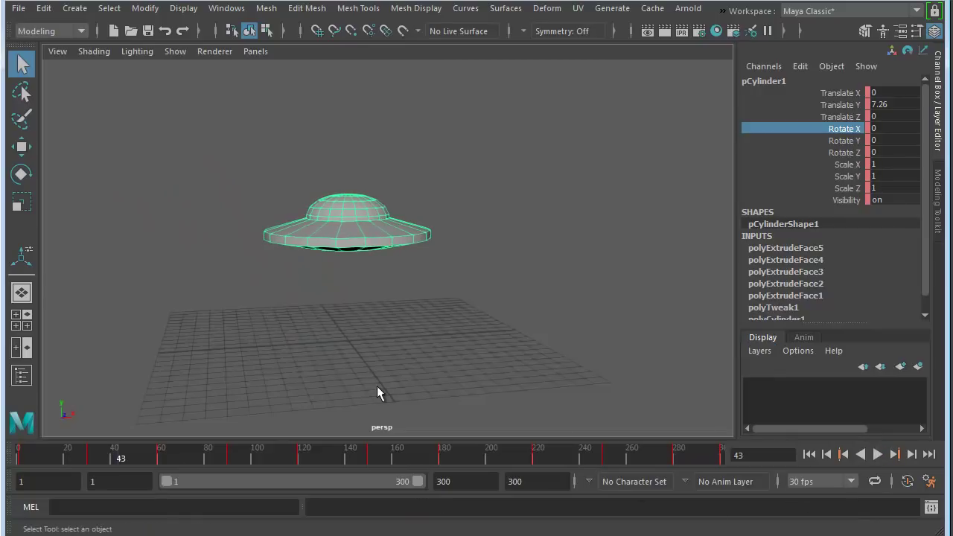